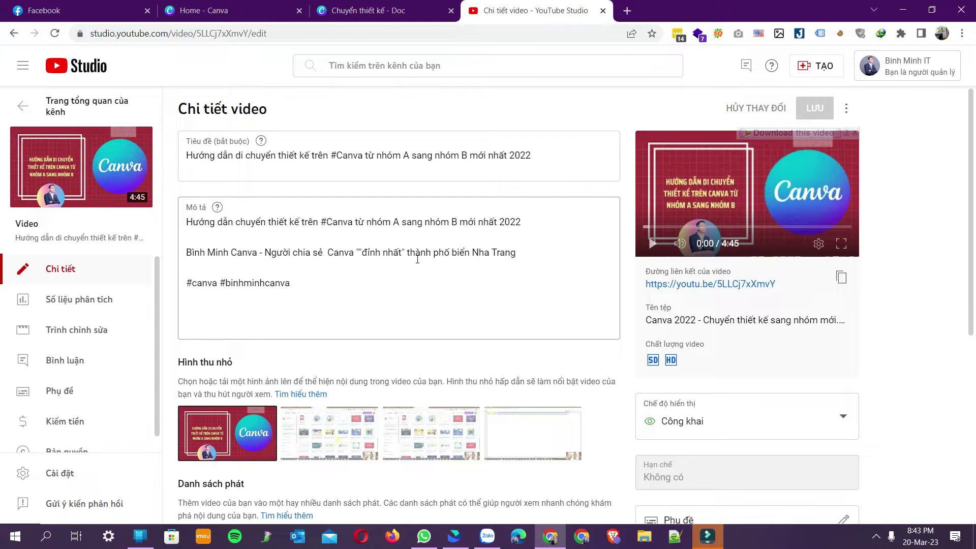
Review the transfer requirements in the "Chuyển thiết kế" doc and check which teams the account belongs to on the home page.
left_click(410, 7)
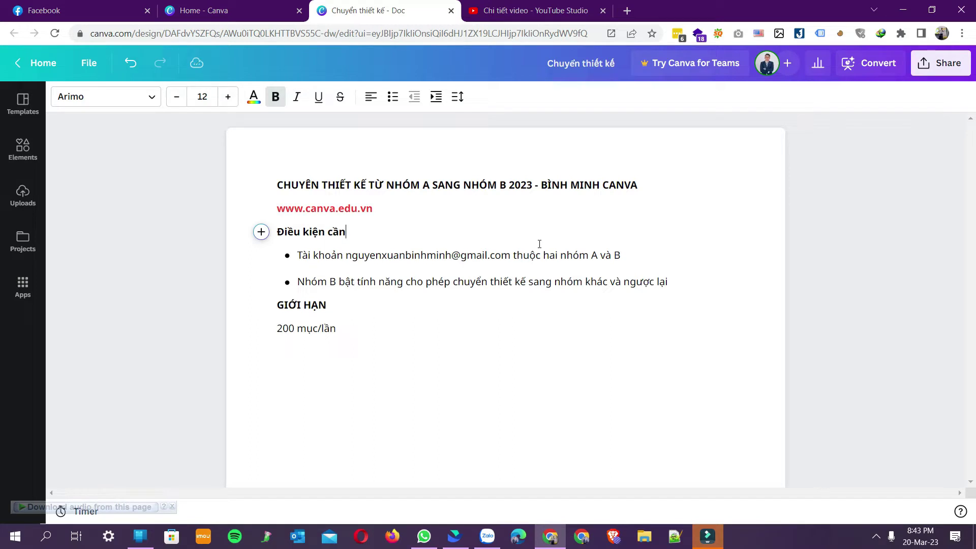
left_click(242, 11)
left_click(149, 135)
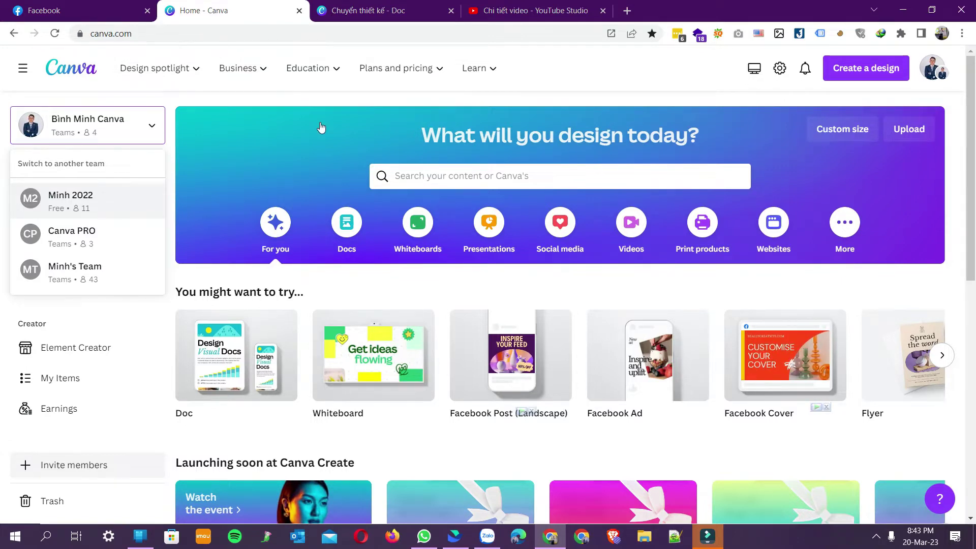
key("ctrl+Tab")
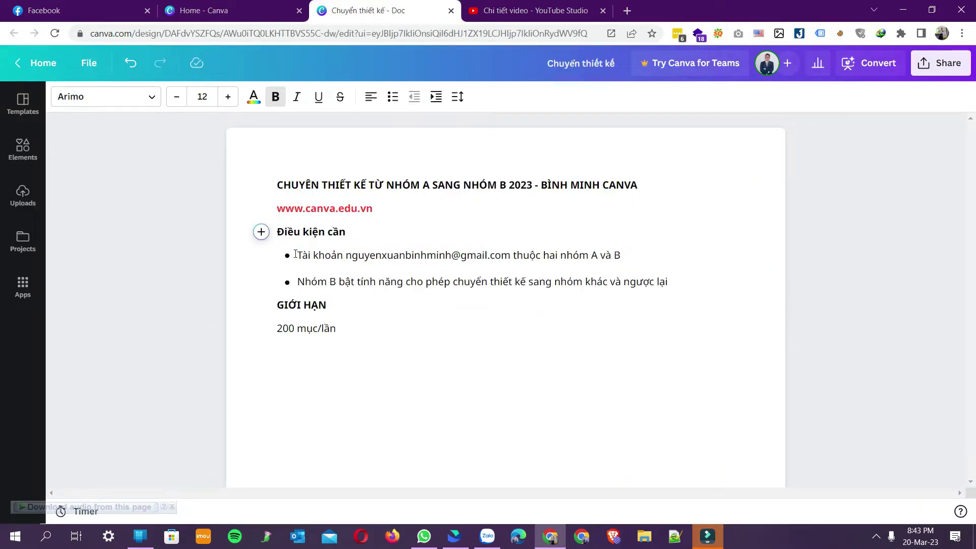
left_click_drag(332, 252, 638, 247)
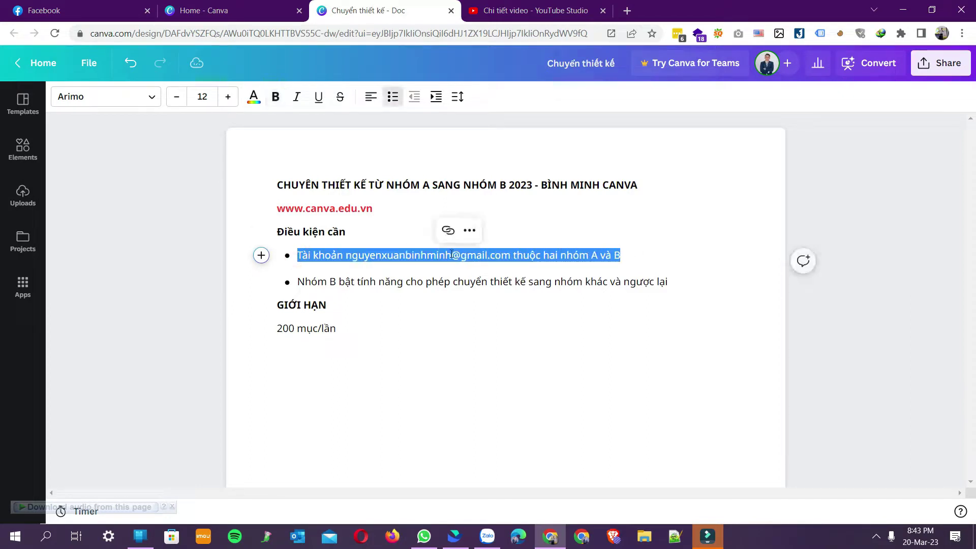
left_click(358, 286)
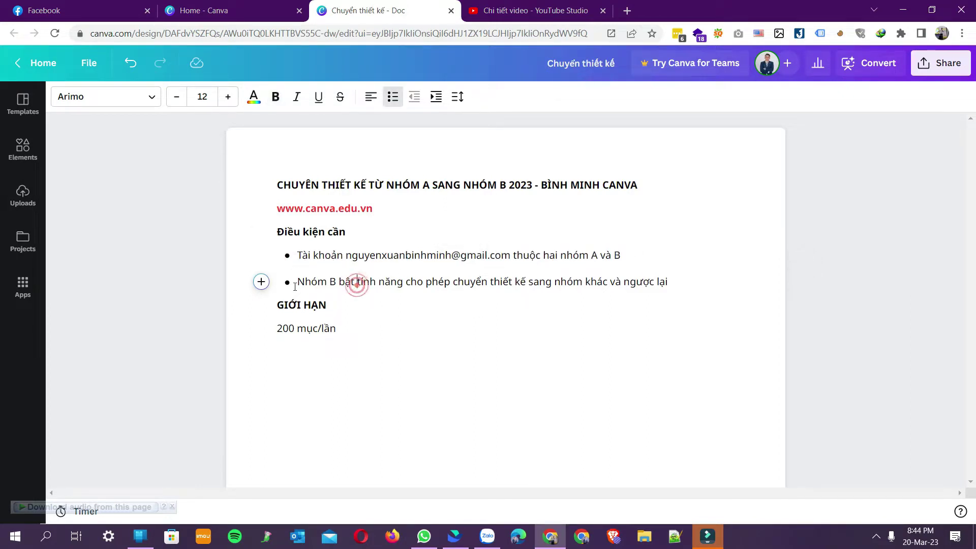
left_click_drag(297, 282, 666, 281)
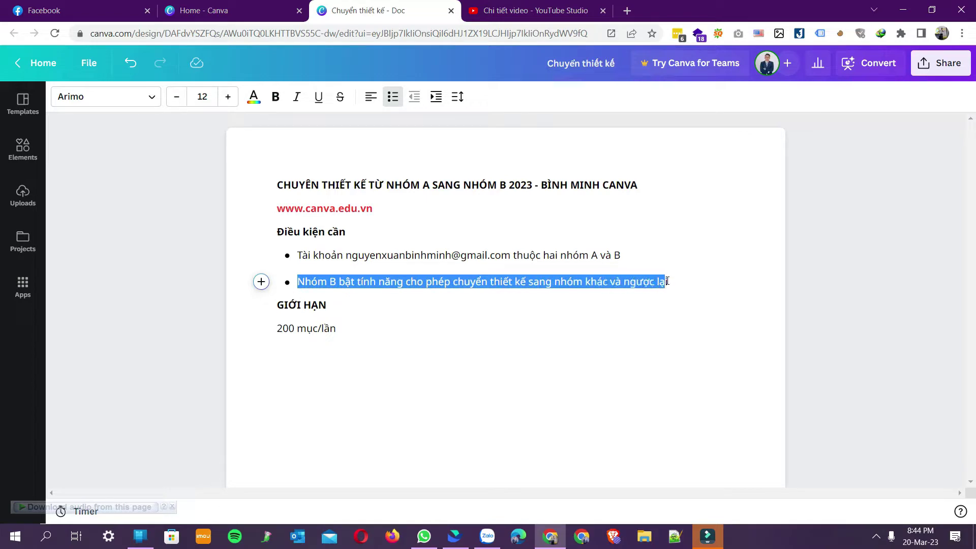
left_click(233, 10)
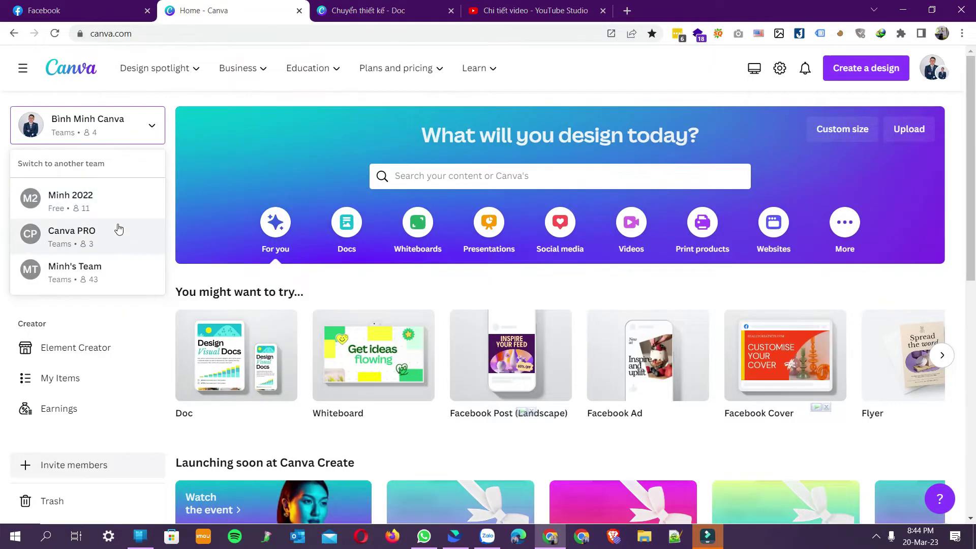
left_click(123, 94)
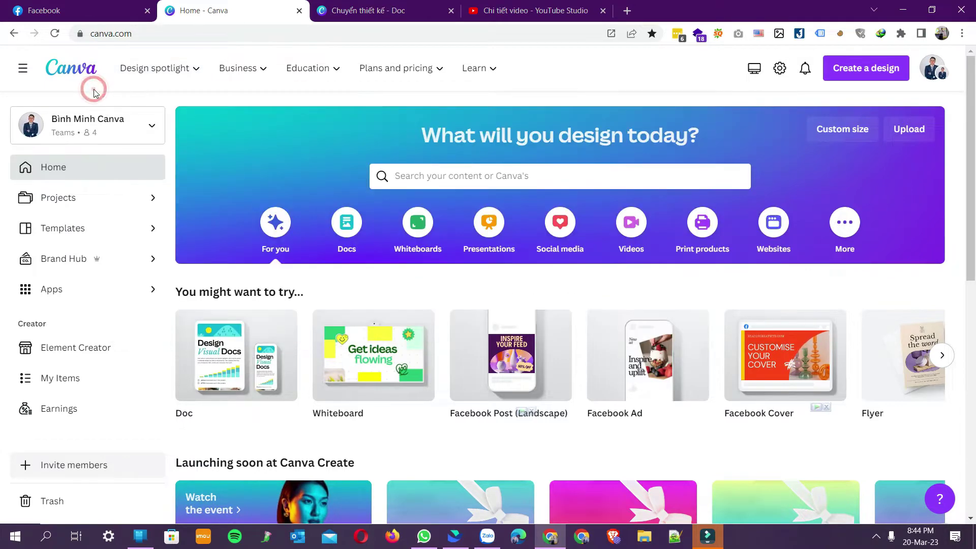
Go to the team content permissions in the settings and examine the options for who can copy content into another team.
left_click(781, 70)
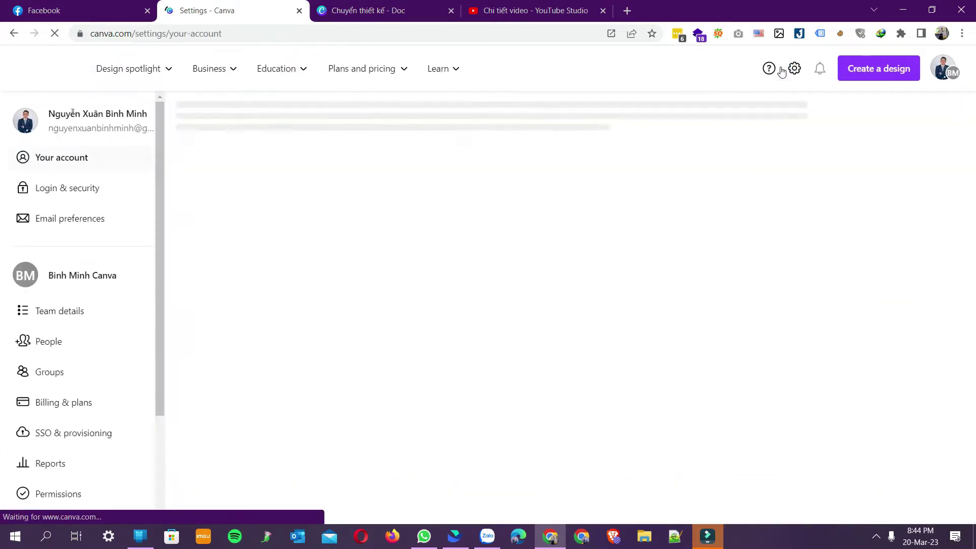
scroll(122, 387, "down", 4)
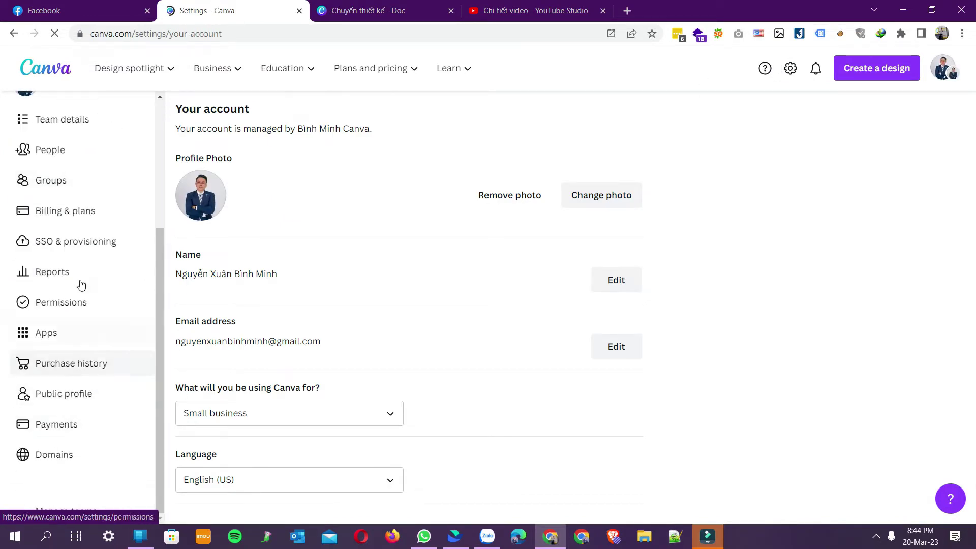
left_click(66, 303)
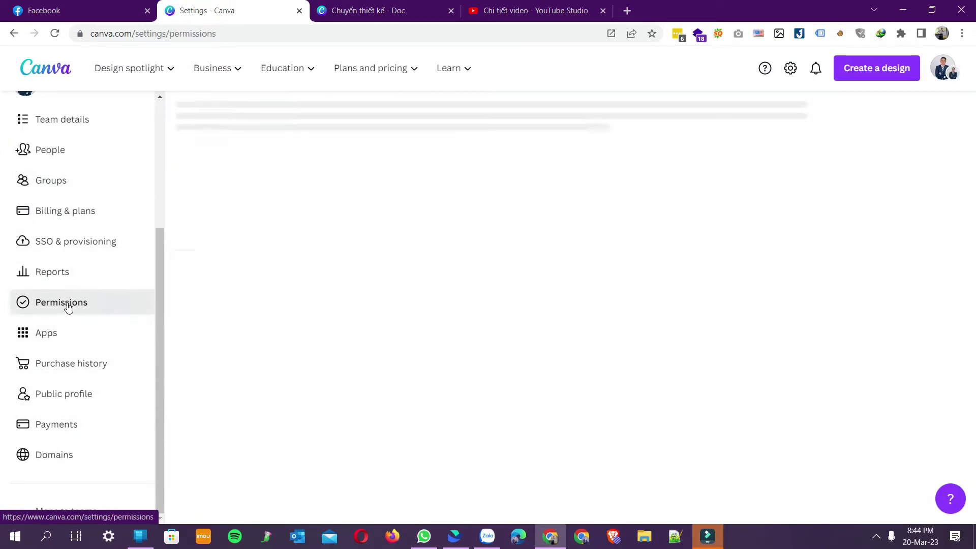
left_click(441, 145)
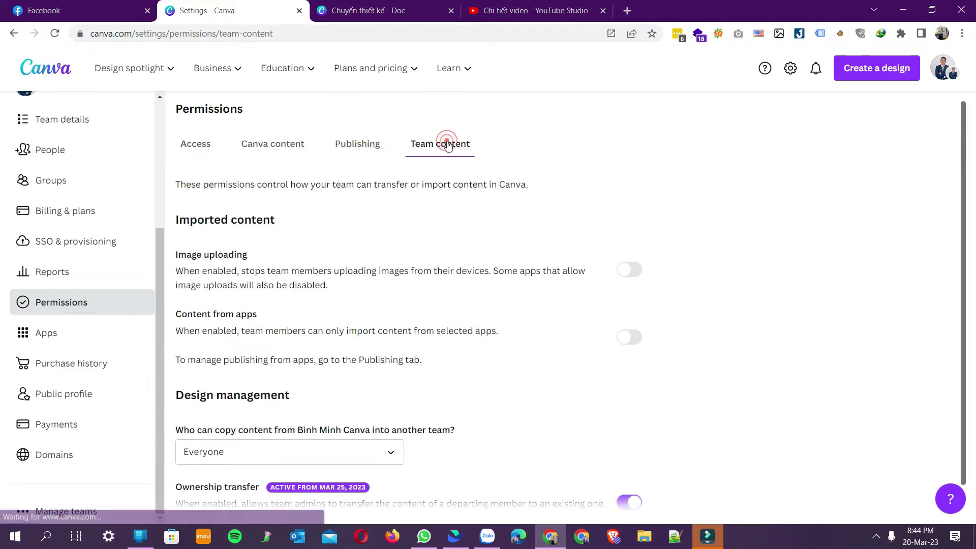
scroll(788, 313, "down", 1)
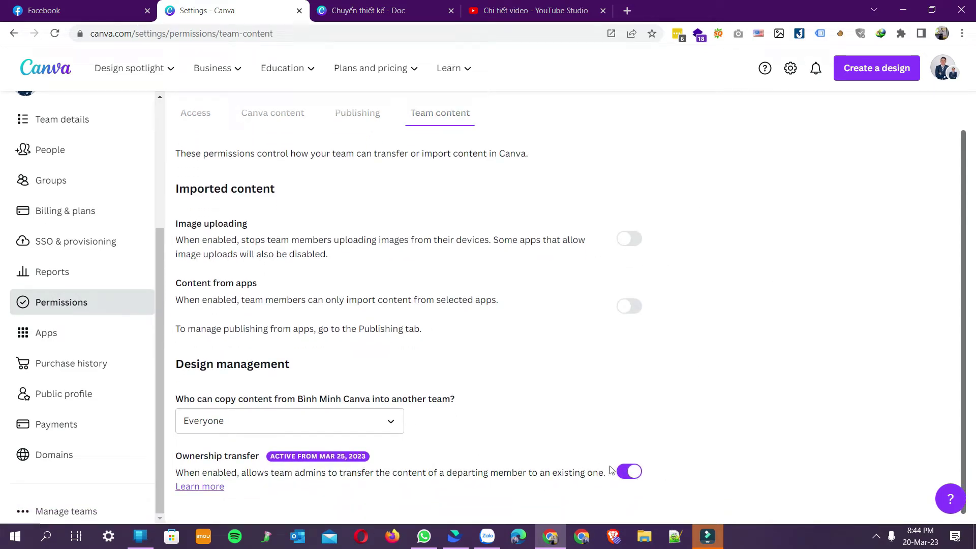
left_click(391, 425)
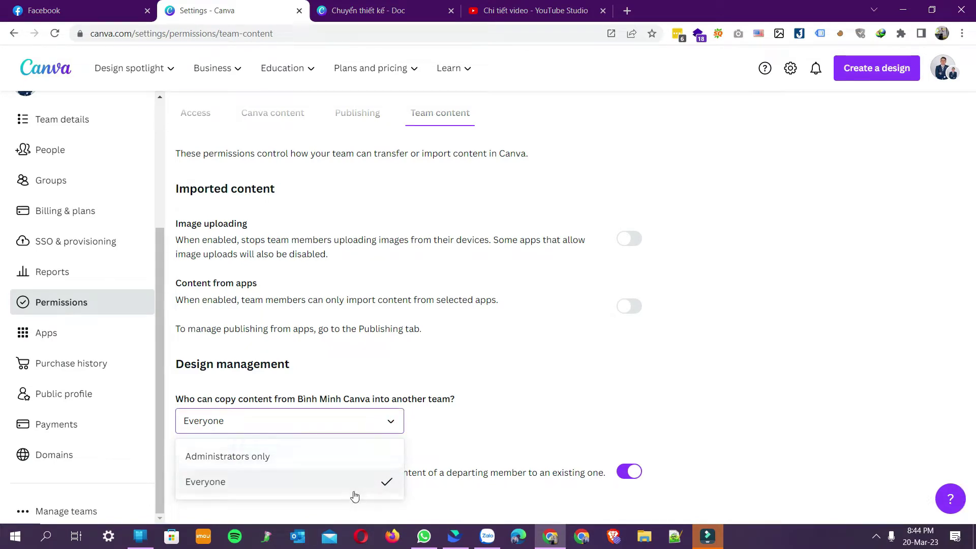
left_click(543, 421)
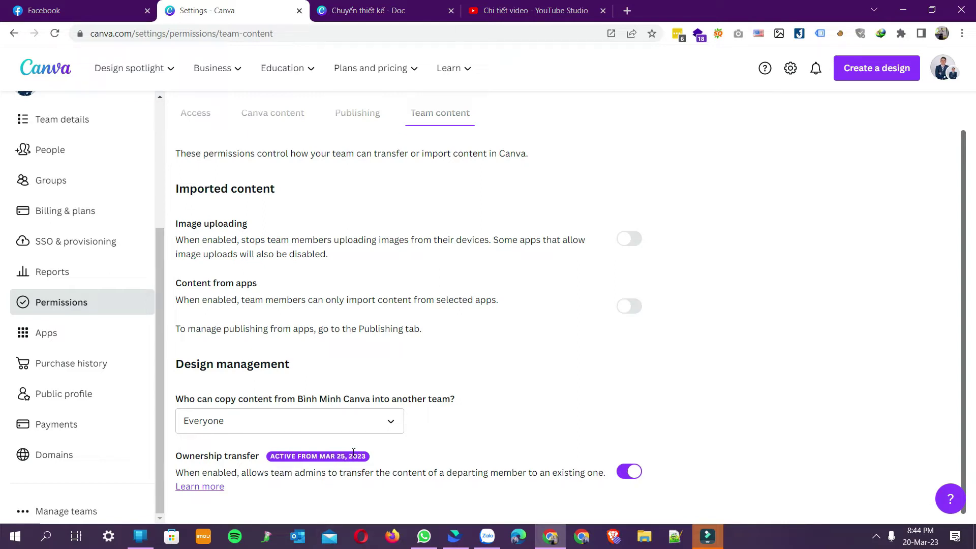
Look up the ownership transfer help, bring up the prompt for disabling ownership transfer, and translate its full text into Vietnamese.
left_click(214, 489)
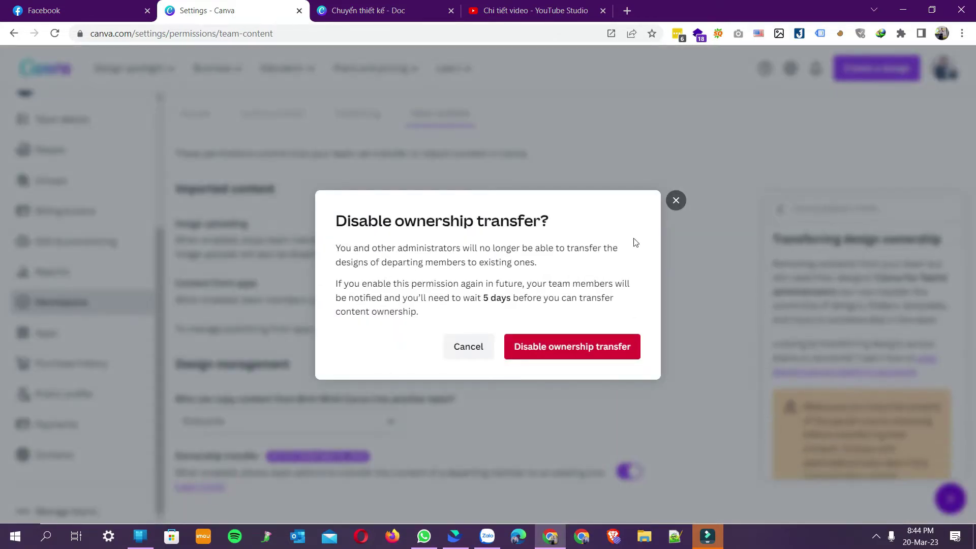
left_click_drag(429, 314, 331, 248)
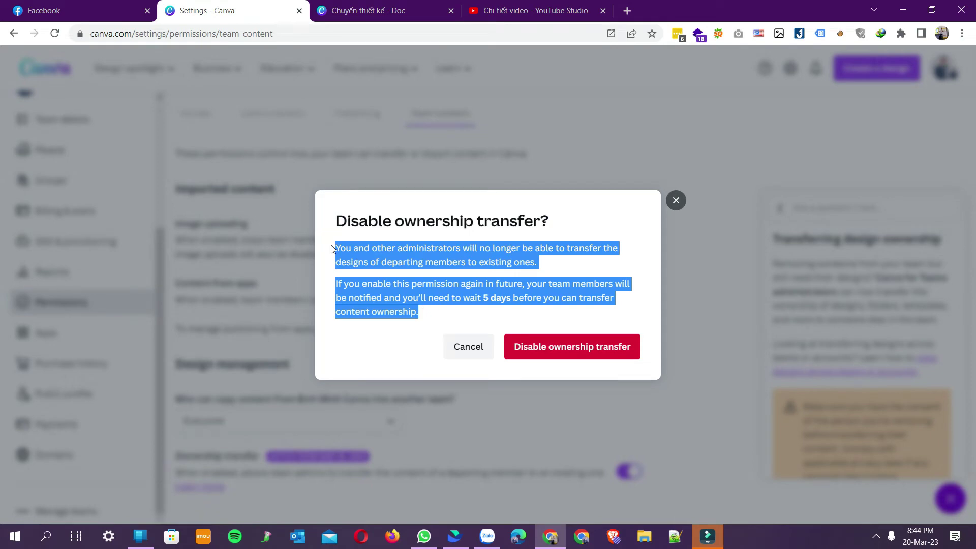
key("super")
type("q")
key("Escape")
left_click(367, 251)
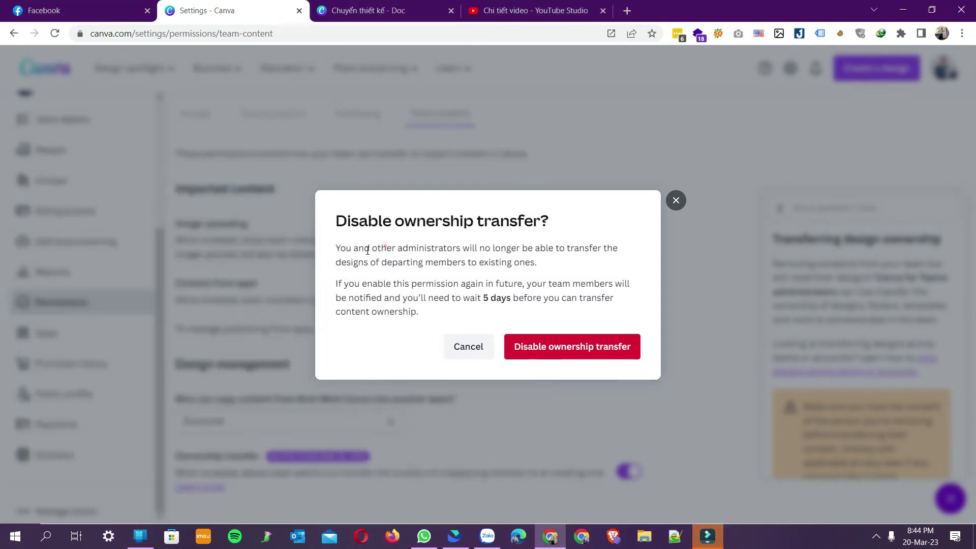
left_click_drag(425, 313, 329, 253)
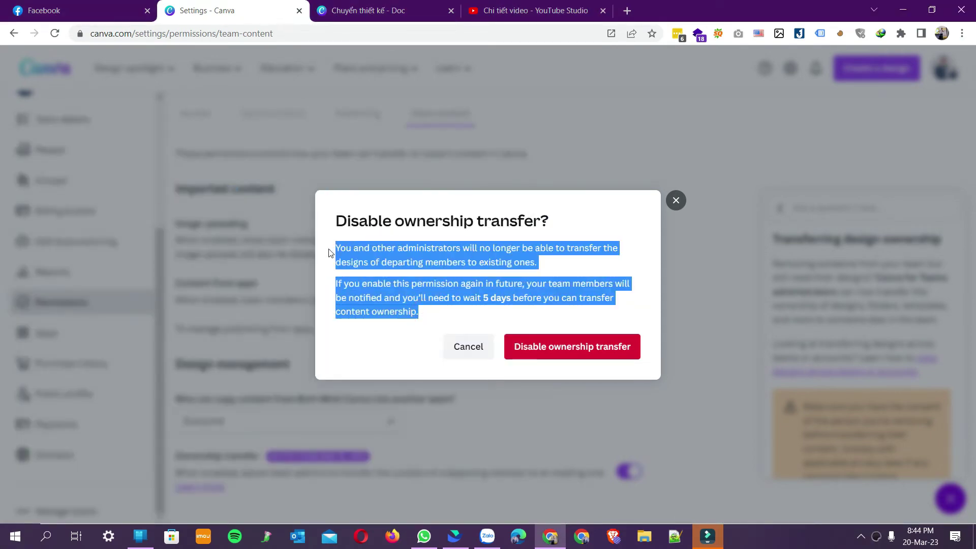
key("ctrl+q")
left_click_drag(418, 255, 356, 132)
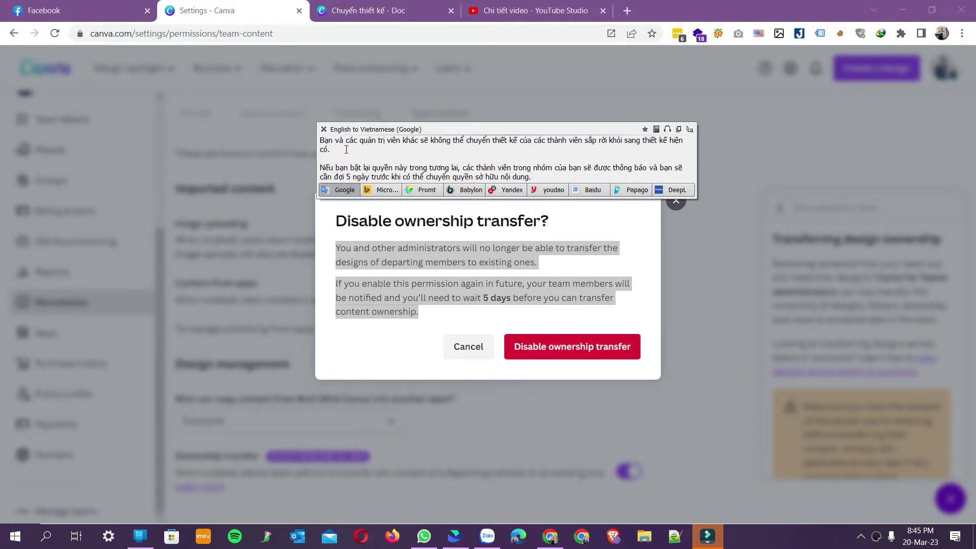
left_click(324, 129)
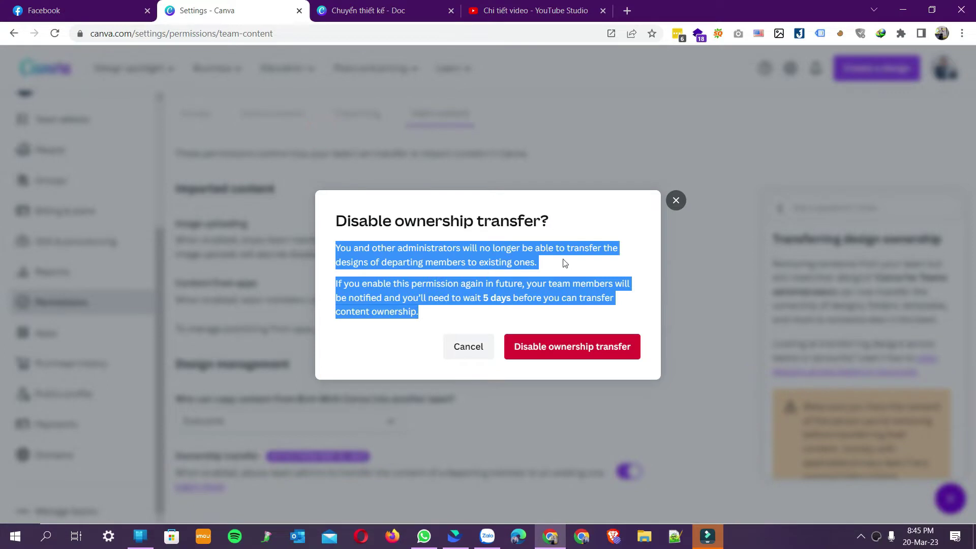
Translate only the first paragraph of the disable prompt into Vietnamese, and leave the prompt without disabling ownership transfer.
left_click_drag(558, 269, 334, 249)
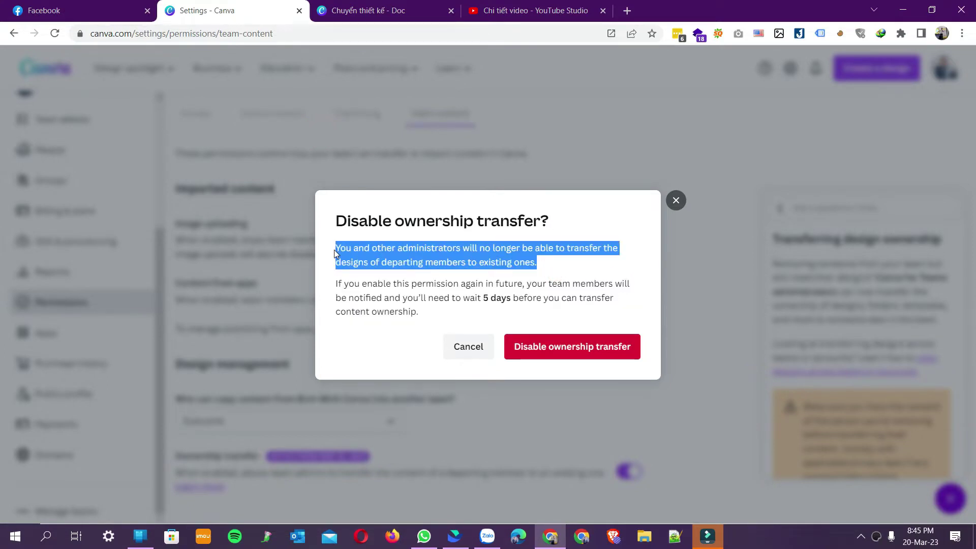
key("ctrl+q")
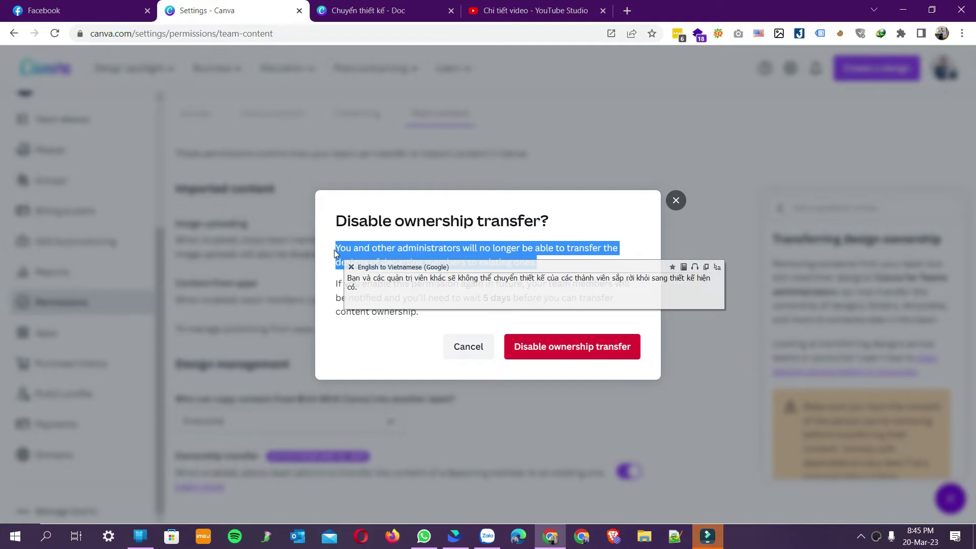
left_click(352, 267)
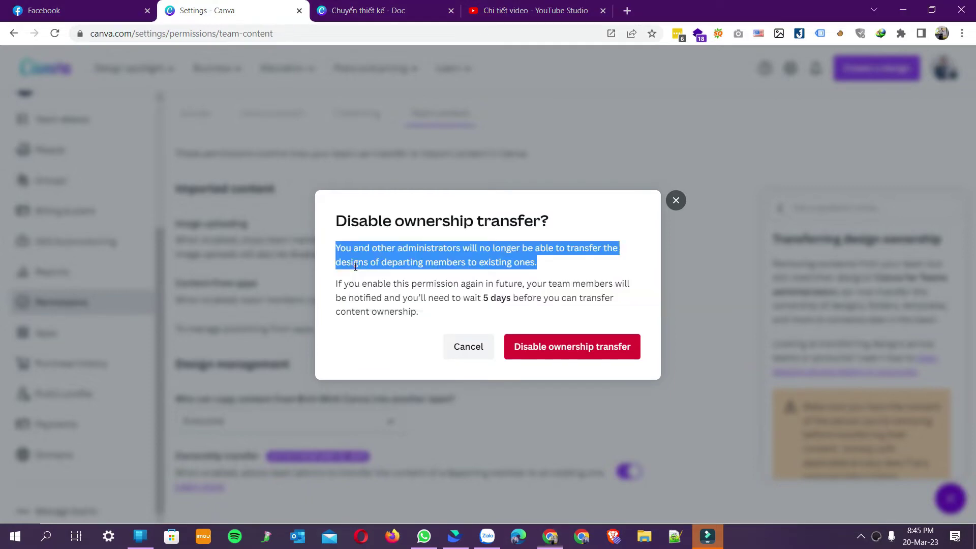
left_click(674, 200)
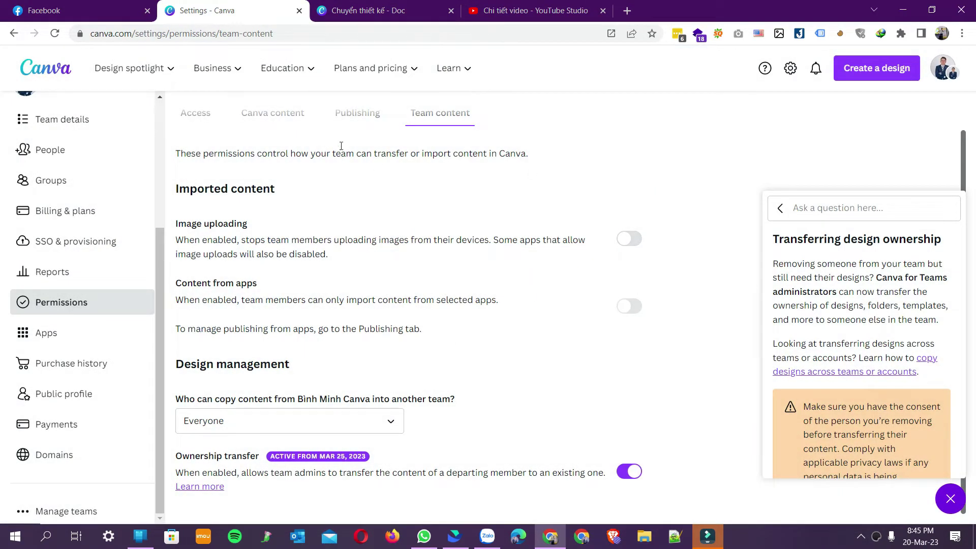
Return to the home page and examine the available actions for the "Red Modern New Arrival" recent design, including copying to another team.
scroll(44, 239, "up", 5)
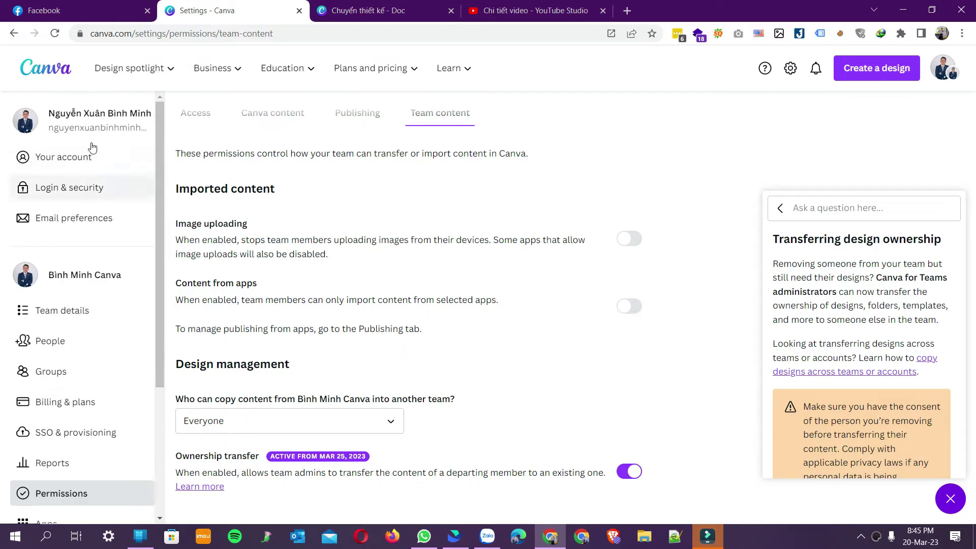
left_click(48, 73)
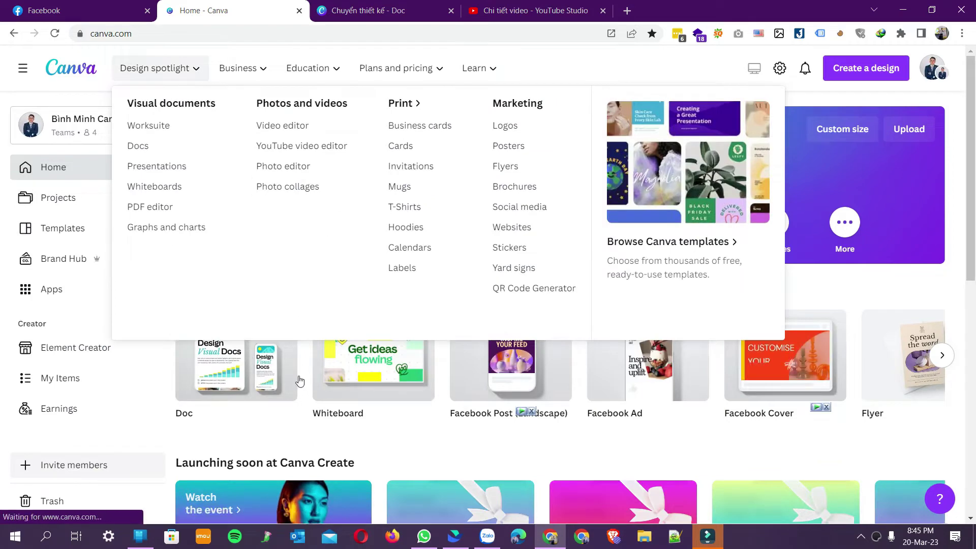
scroll(278, 359, "down", 5)
scroll(278, 358, "down", 3)
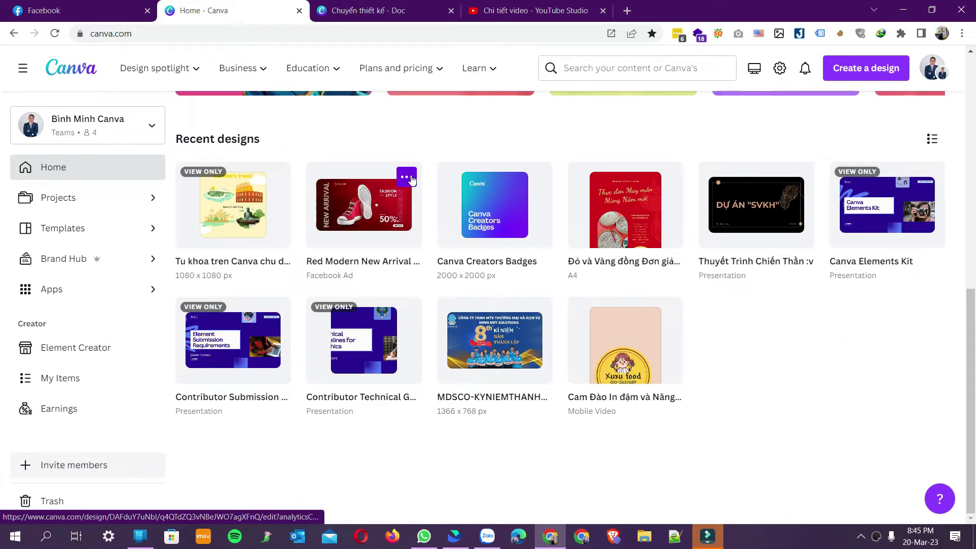
left_click(410, 178)
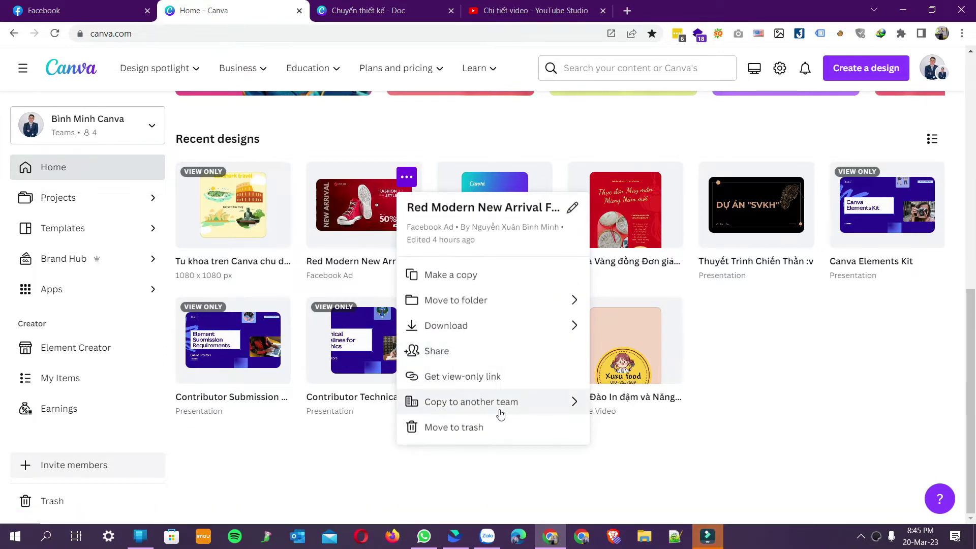
left_click(787, 414)
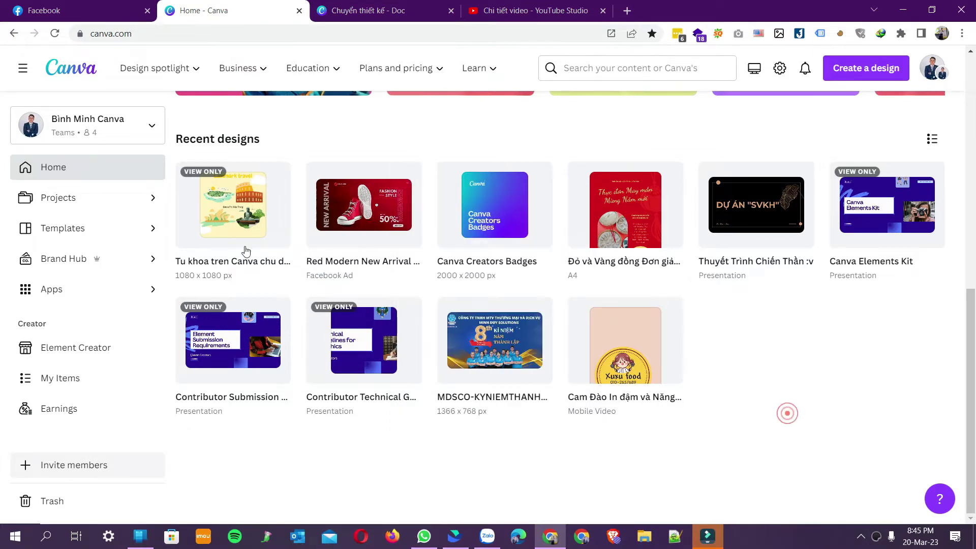
Switch to the Minh 2022 team and show only the designs in its projects.
scroll(288, 259, "up", 10)
left_click(117, 126)
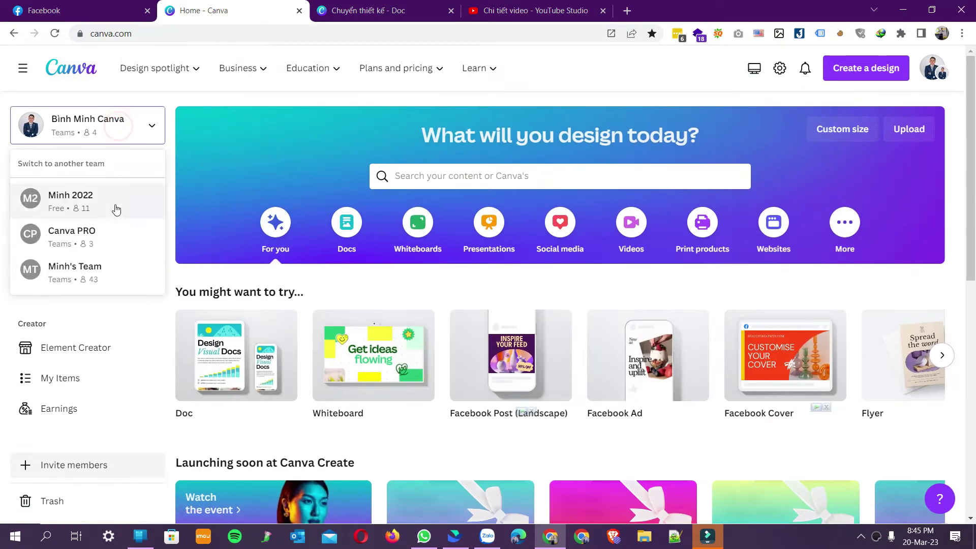
left_click(93, 206)
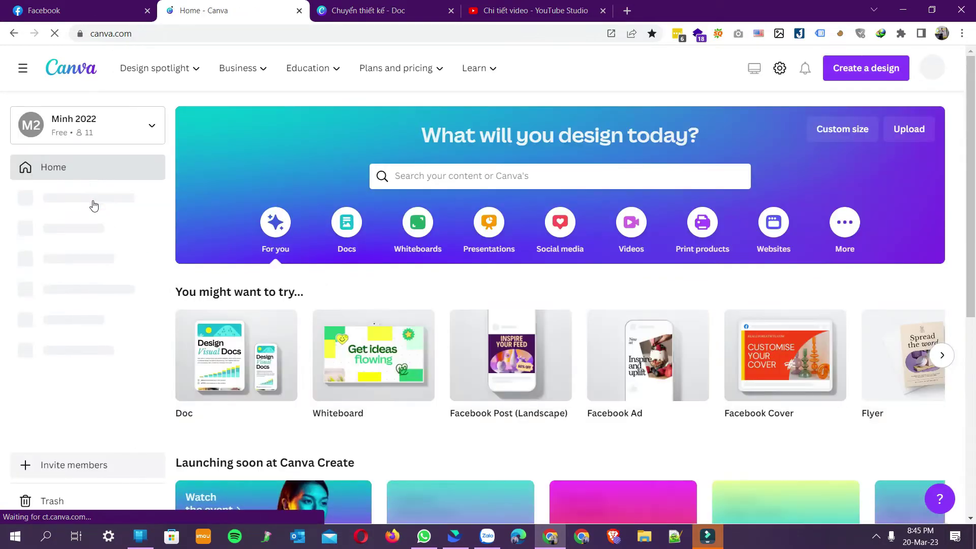
scroll(290, 283, "down", 6)
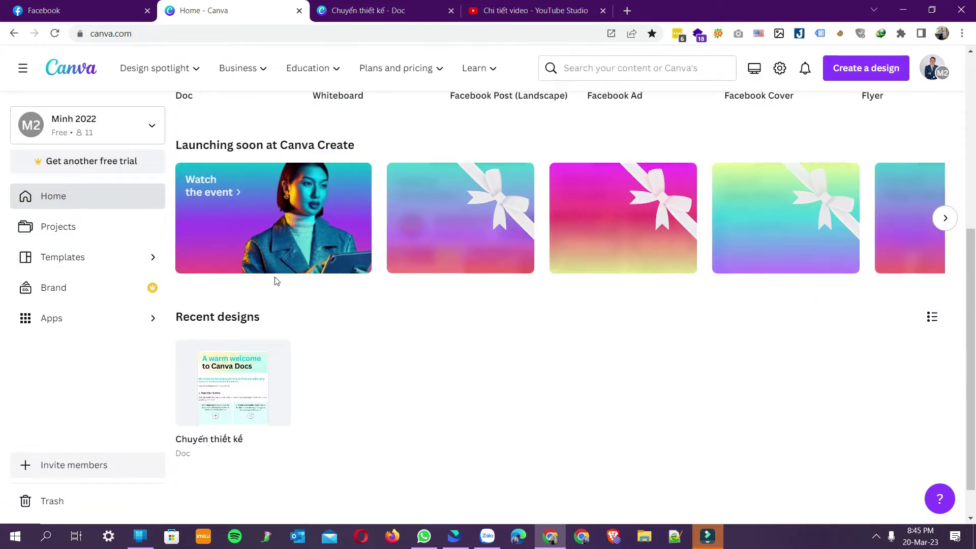
left_click(61, 227)
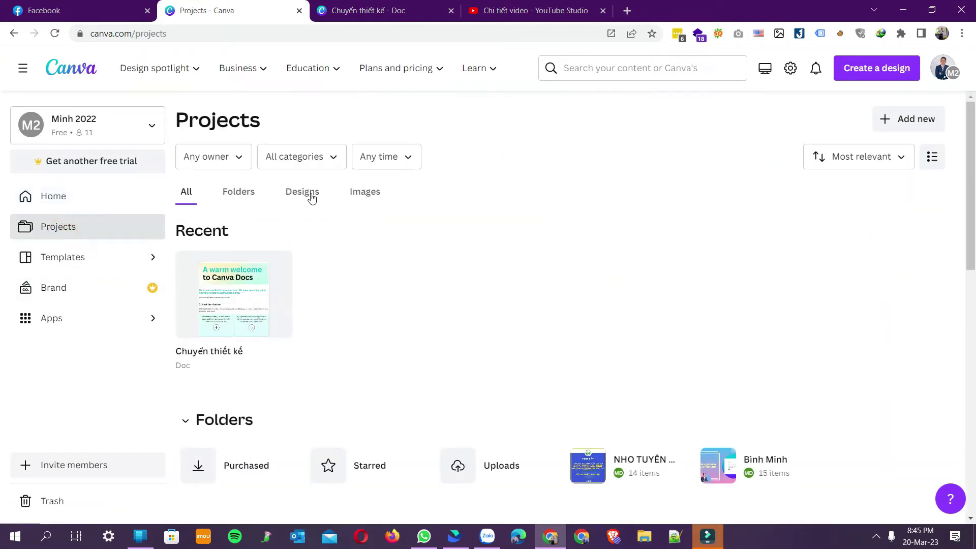
left_click(312, 198)
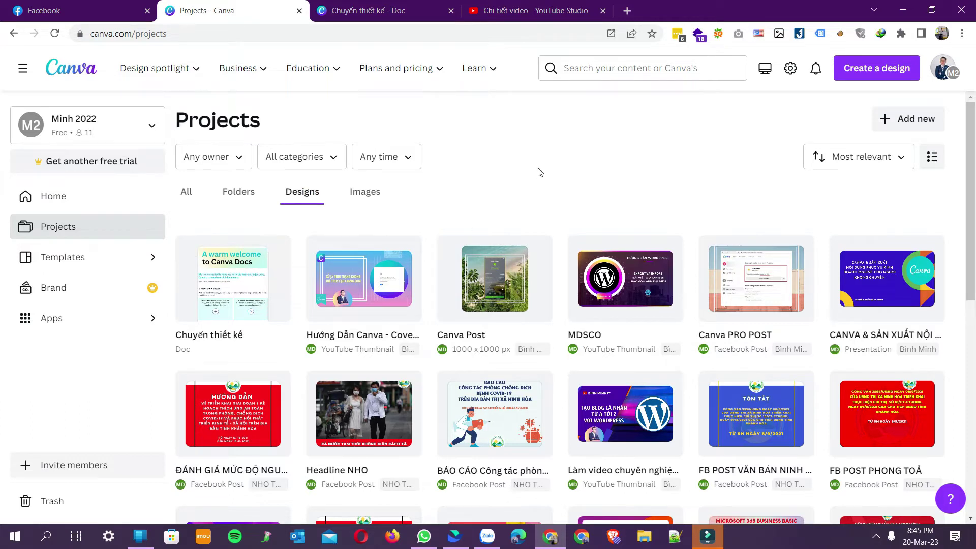
Copy the "Hướng Dẫn Canva - Cover Facebook" design to the Bình Minh Canva team.
mouse_move(409, 259)
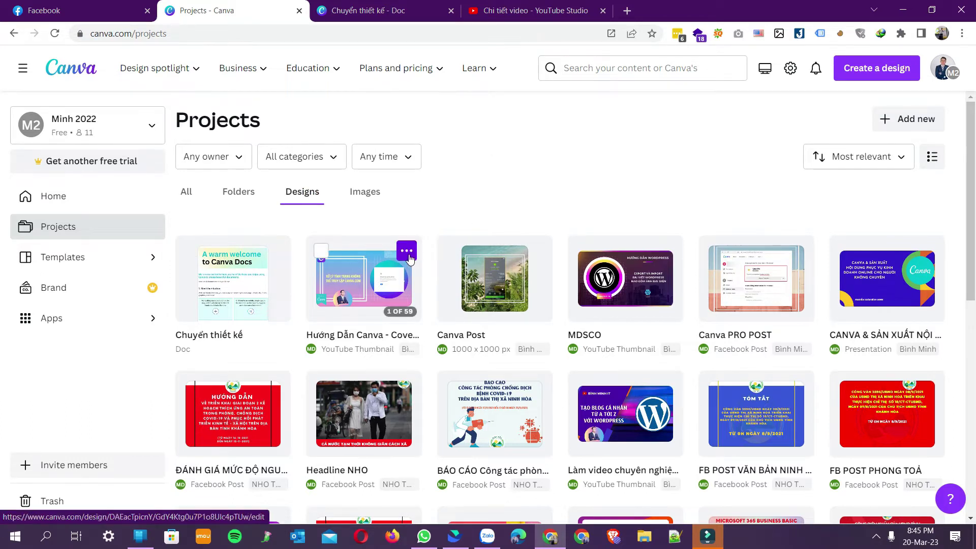
left_click(409, 258)
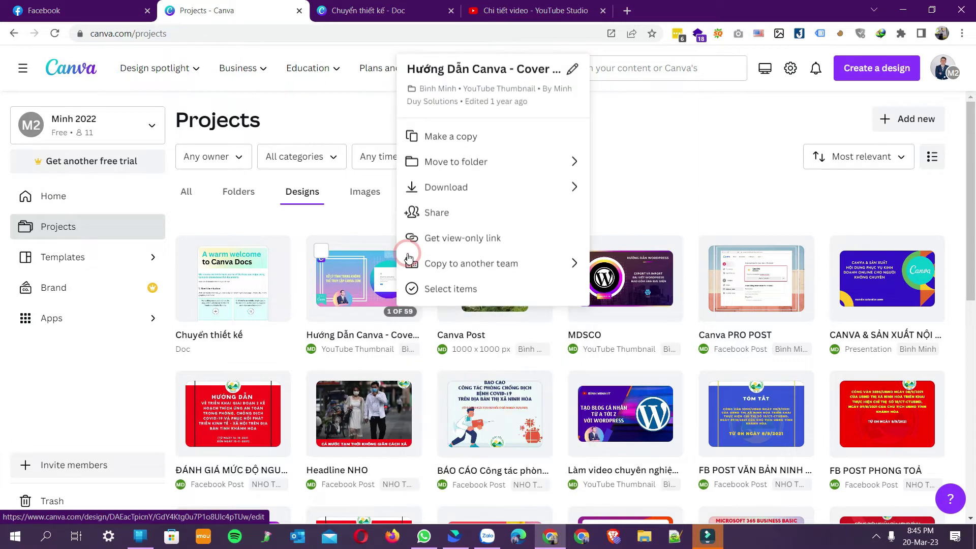
left_click(529, 270)
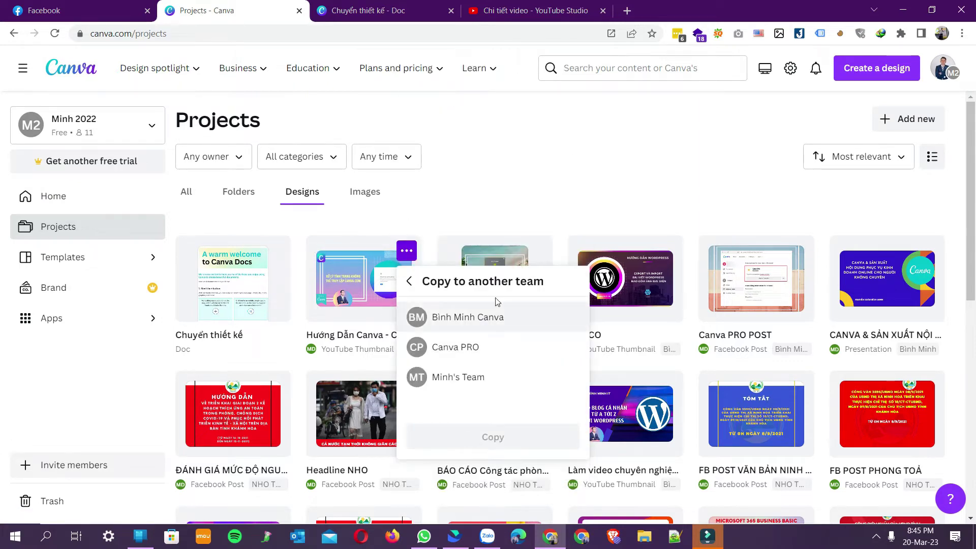
left_click(498, 320)
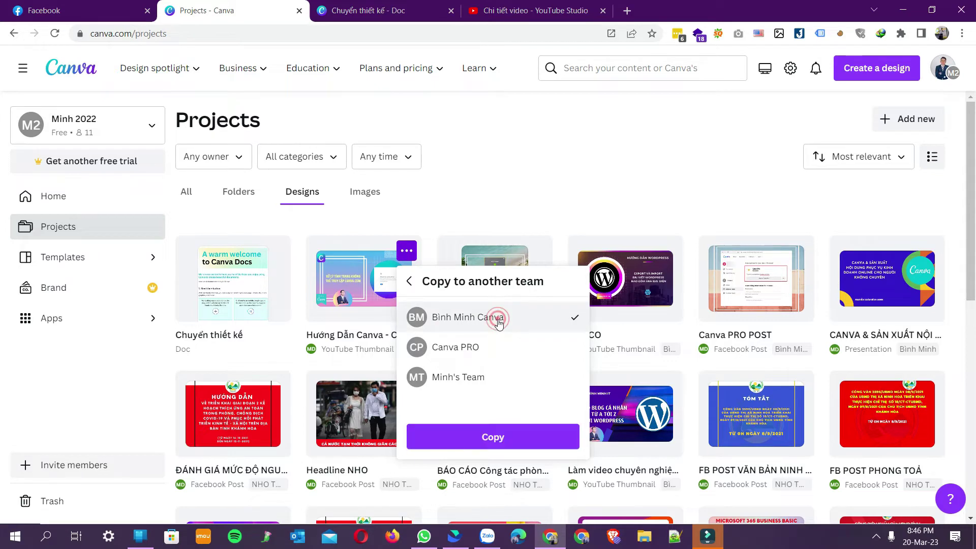
left_click(514, 436)
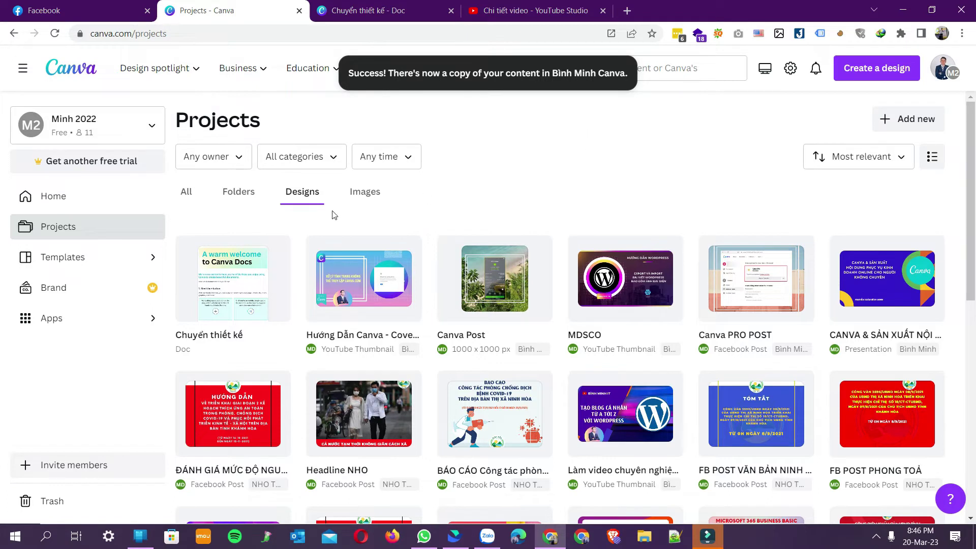
Switch to the Bình Minh Canva team and show only the designs in its projects.
left_click(120, 133)
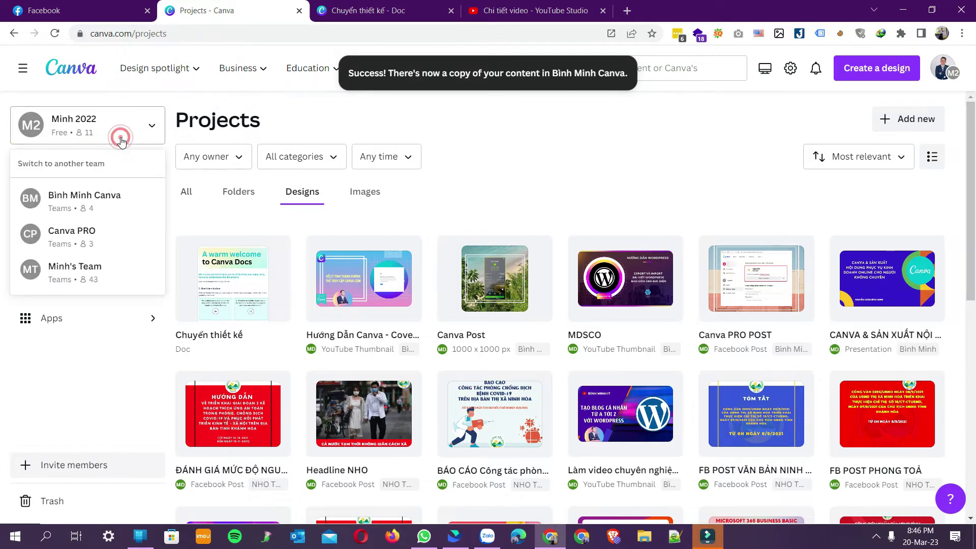
left_click(115, 202)
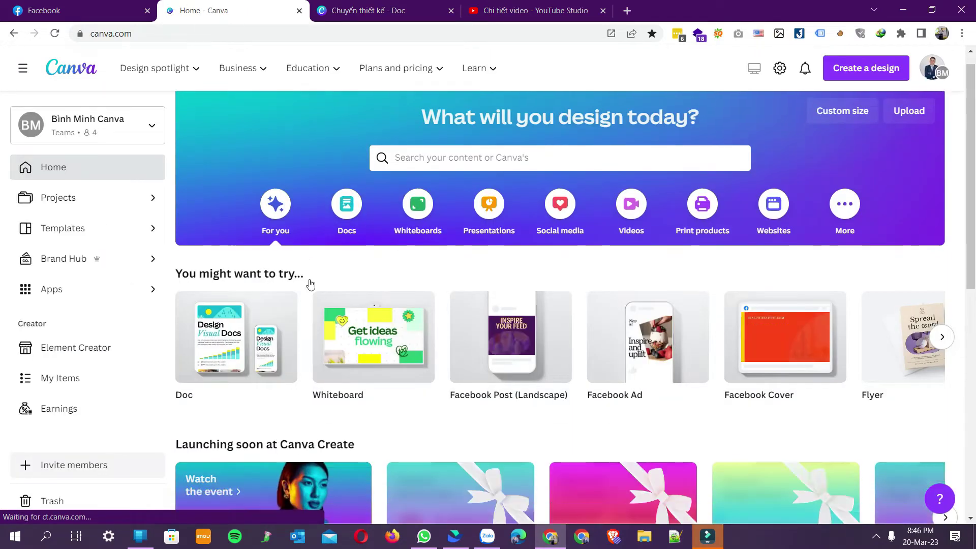
scroll(307, 282, "down", 6)
left_click(126, 205)
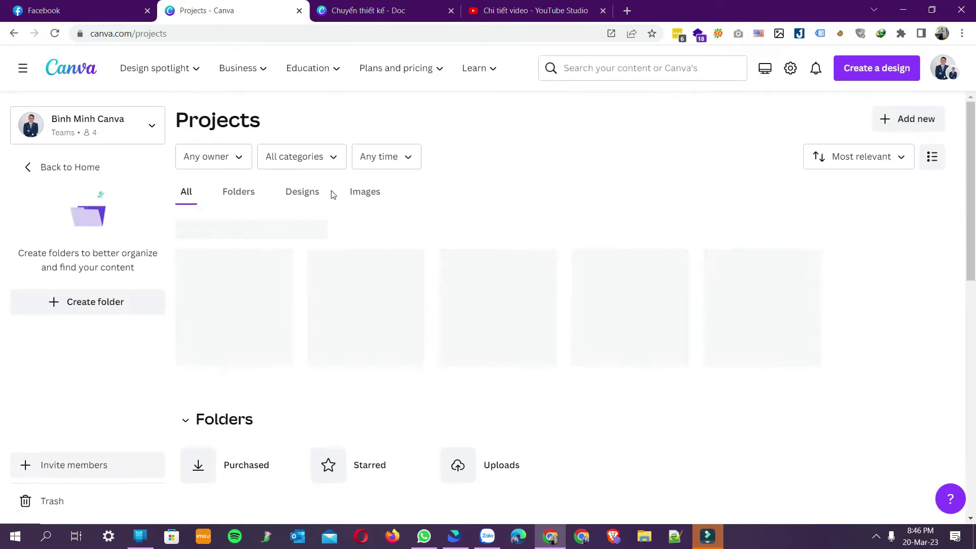
left_click(302, 192)
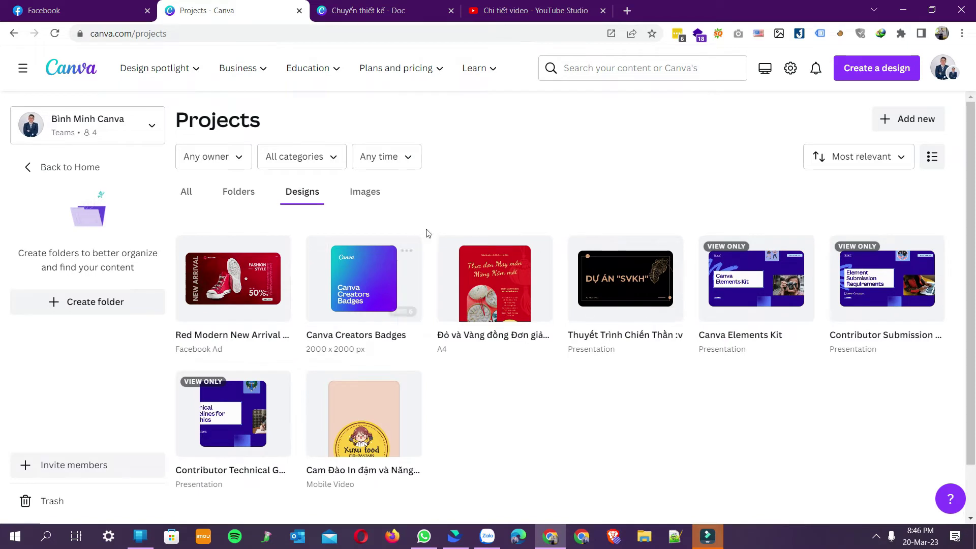
Check the team's full project list and the home page's recent designs for the copied design, reloading each page.
left_click(61, 39)
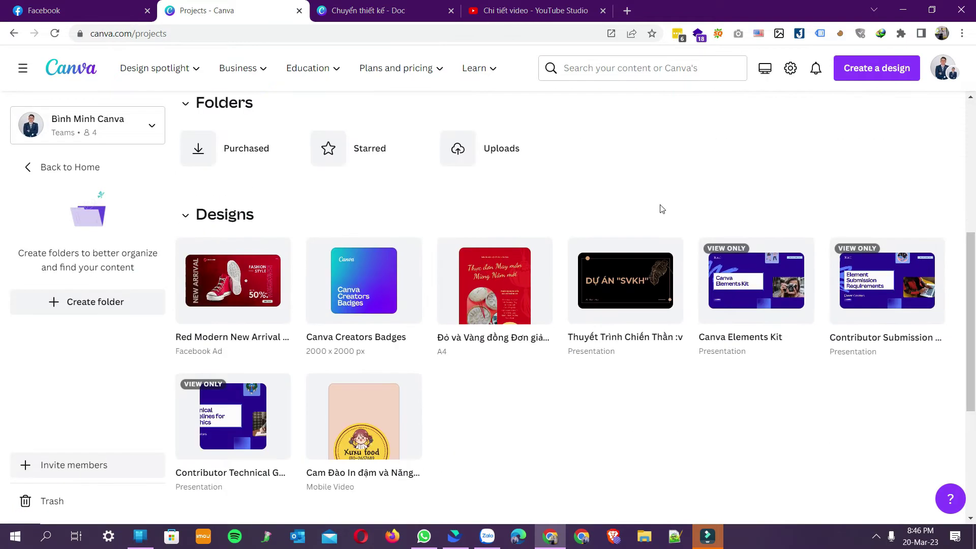
scroll(621, 197, "down", 6)
scroll(621, 197, "down", 5)
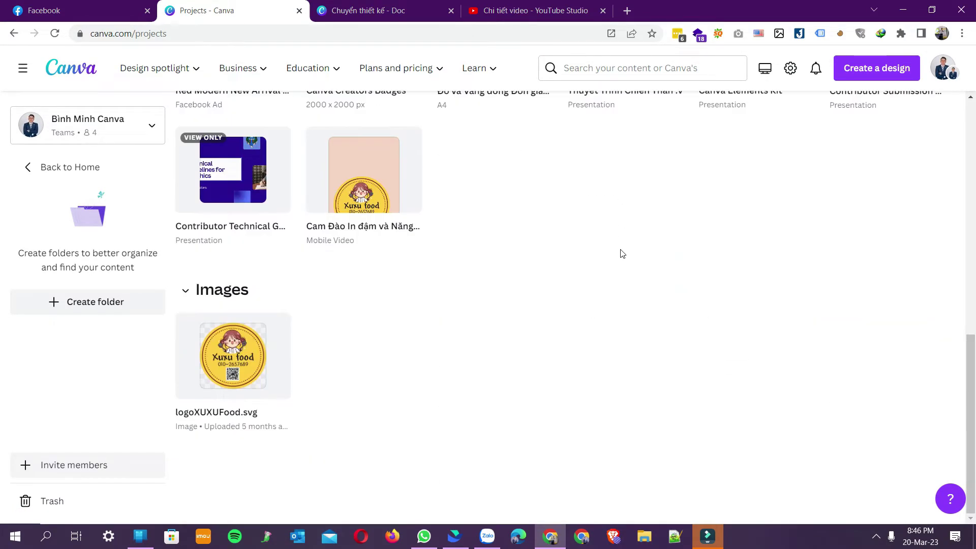
scroll(621, 253, "up", 11)
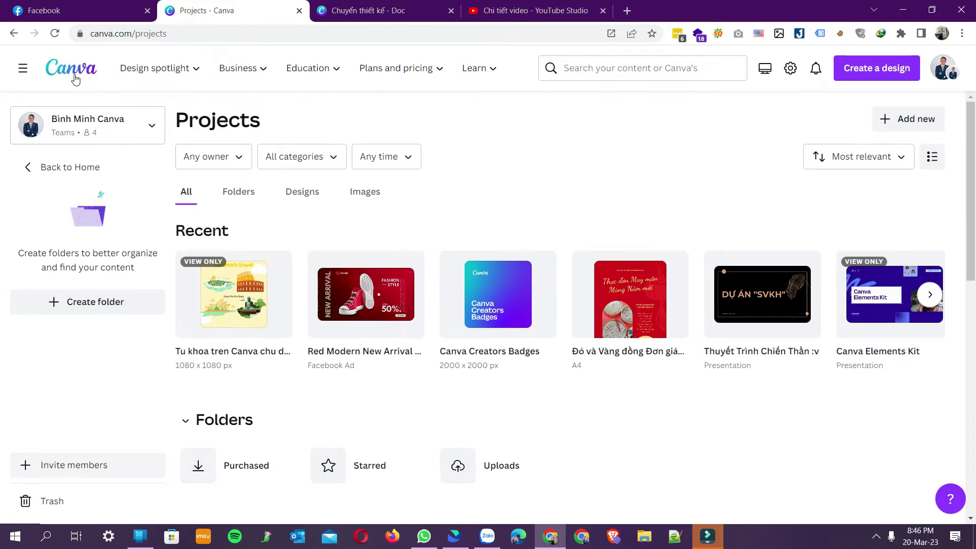
left_click(75, 80)
scroll(590, 266, "down", 10)
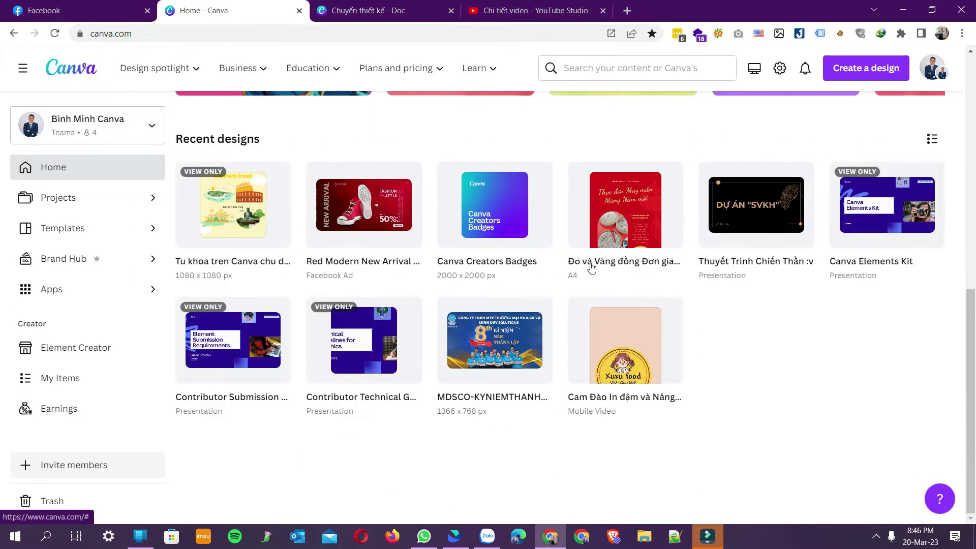
key("F5")
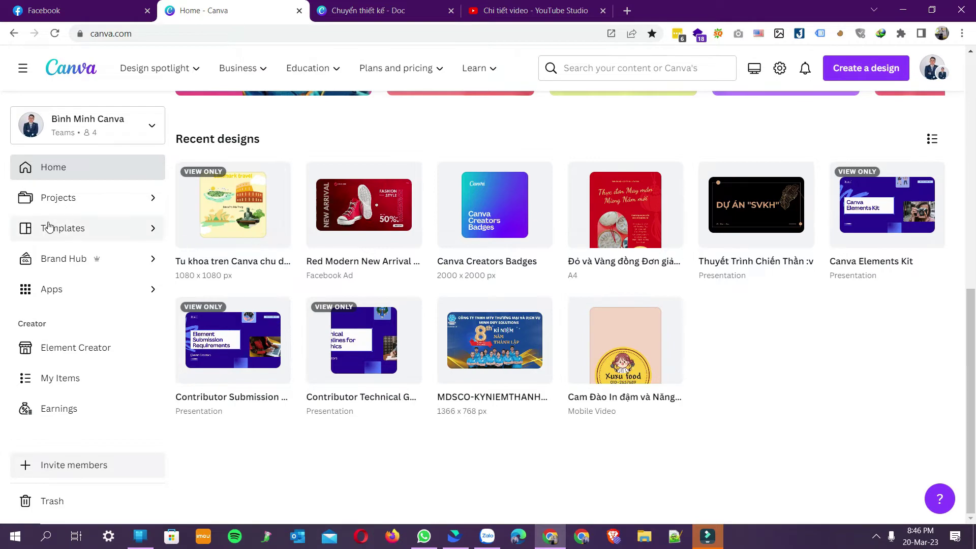
Find the copied "Hướng Dẫn Canva - Cover Facebook" design in the team's projects, open it briefly, and return to the project list.
left_click(72, 201)
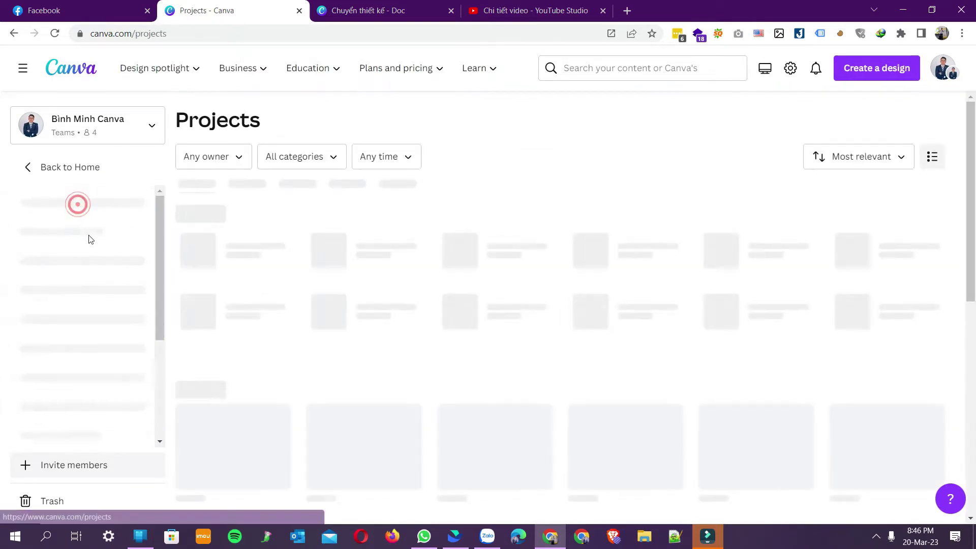
scroll(356, 280, "down", 3)
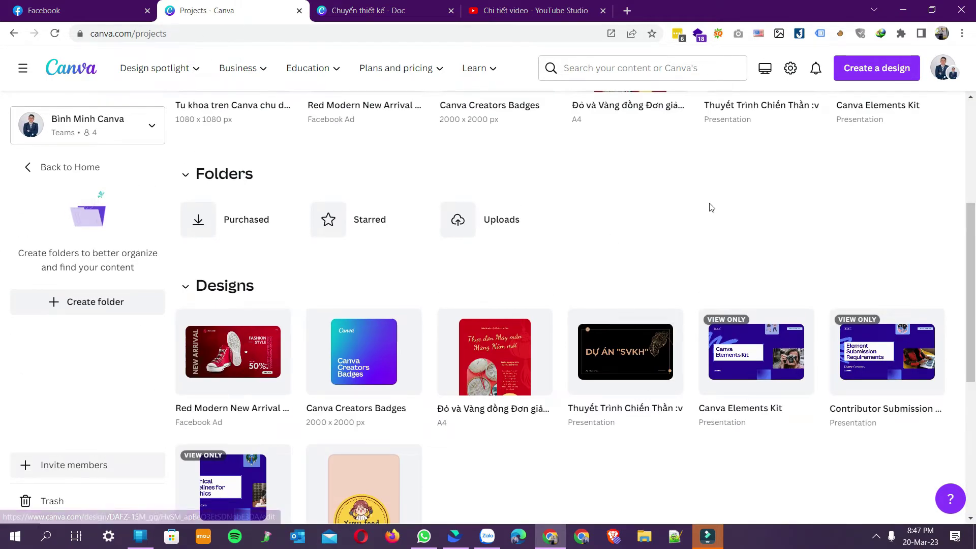
scroll(691, 451, "down", 2)
scroll(716, 425, "down", 5)
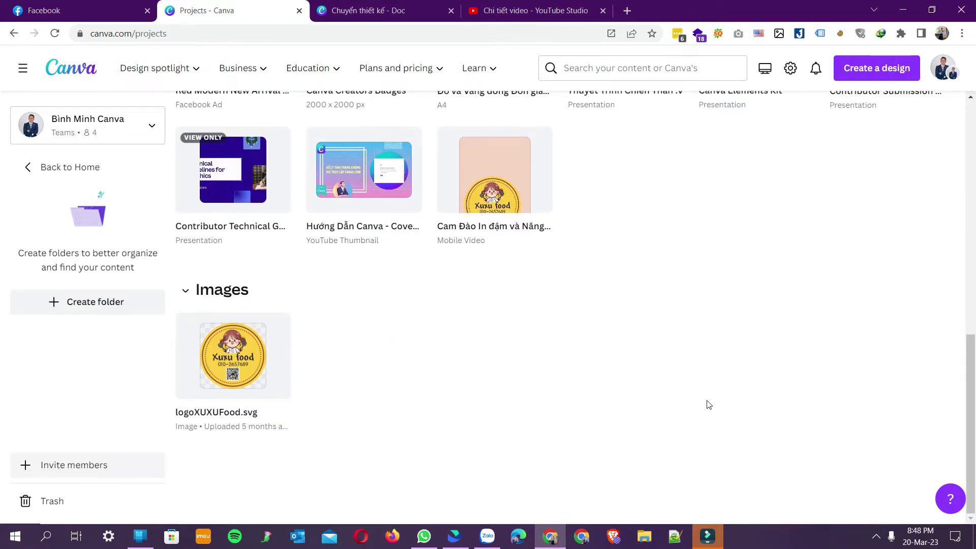
left_click(358, 178)
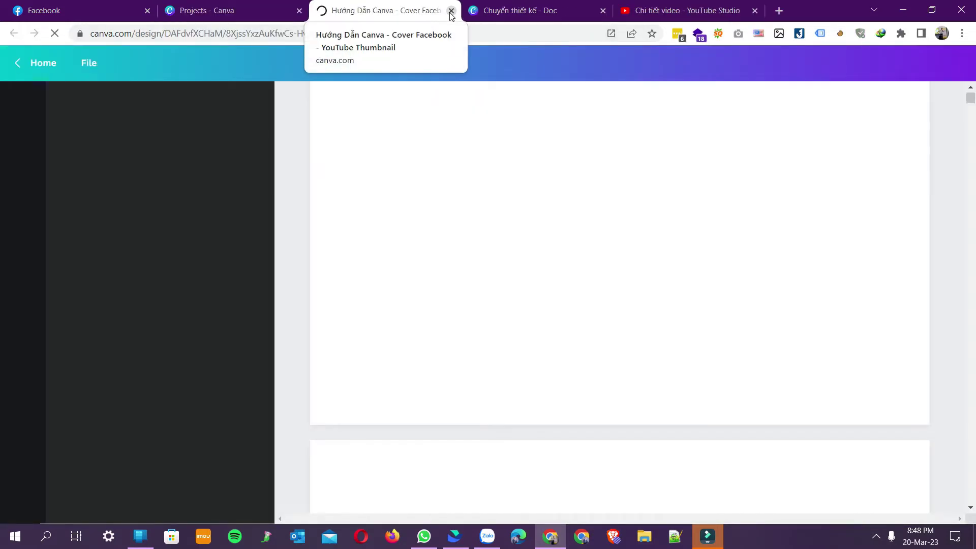
left_click(252, 4)
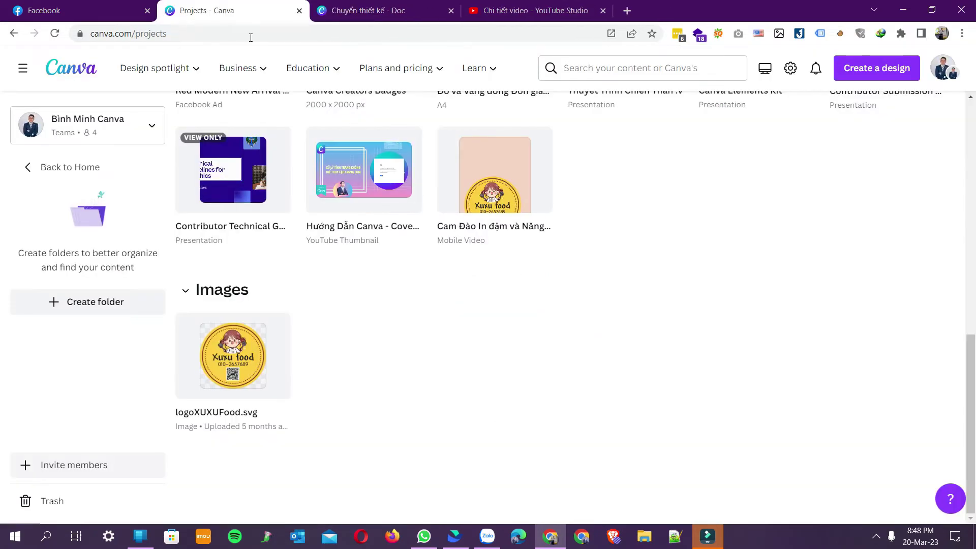
Switch back to the Minh 2022 team and list only the designs among its projects.
left_click(124, 136)
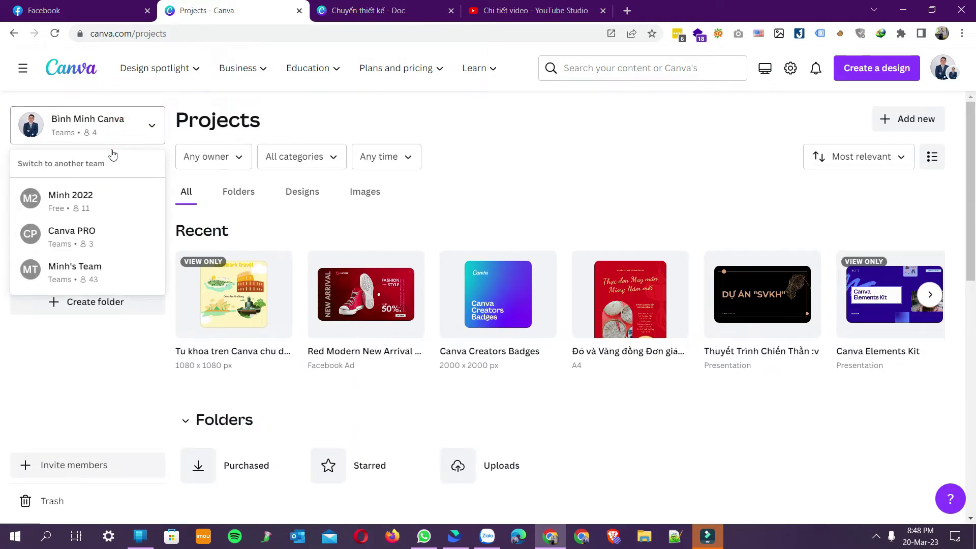
left_click(93, 202)
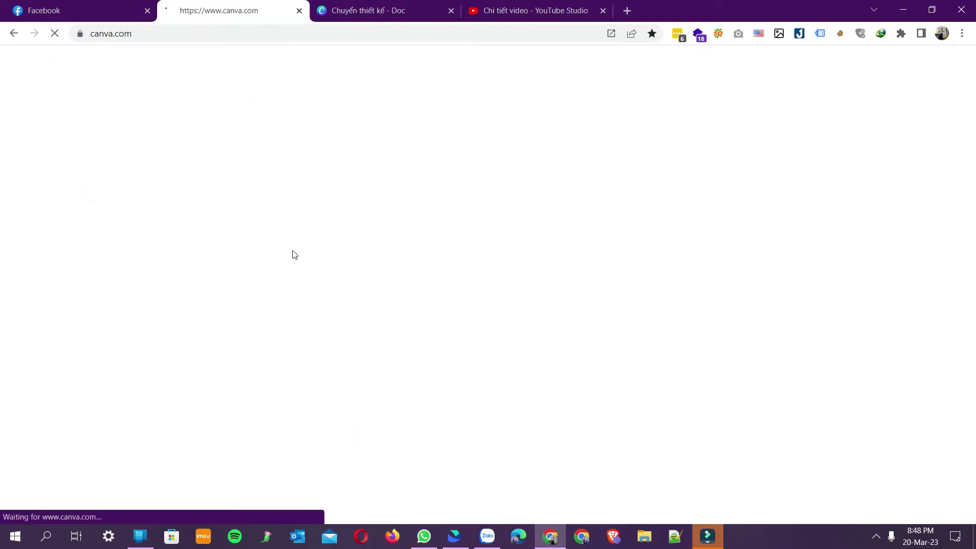
scroll(392, 309, "down", 6)
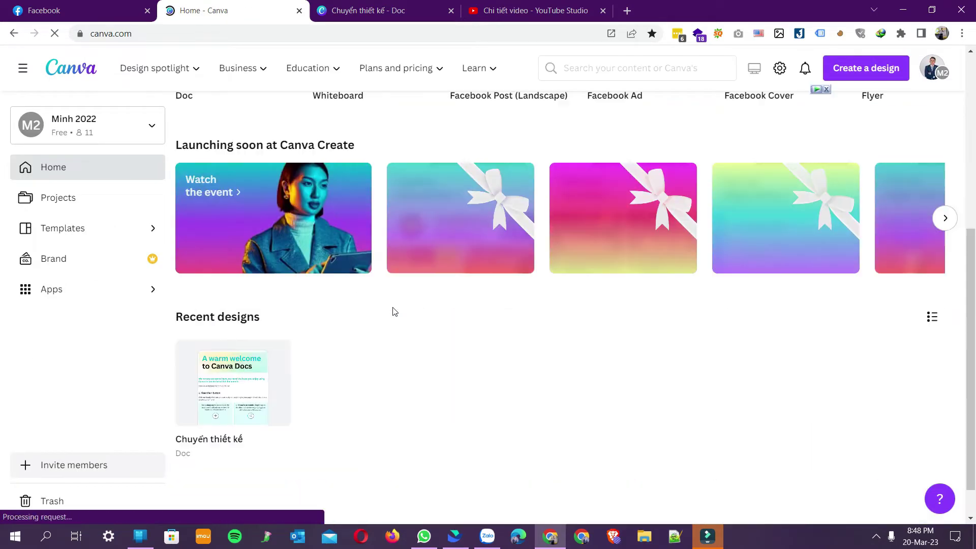
left_click(67, 197)
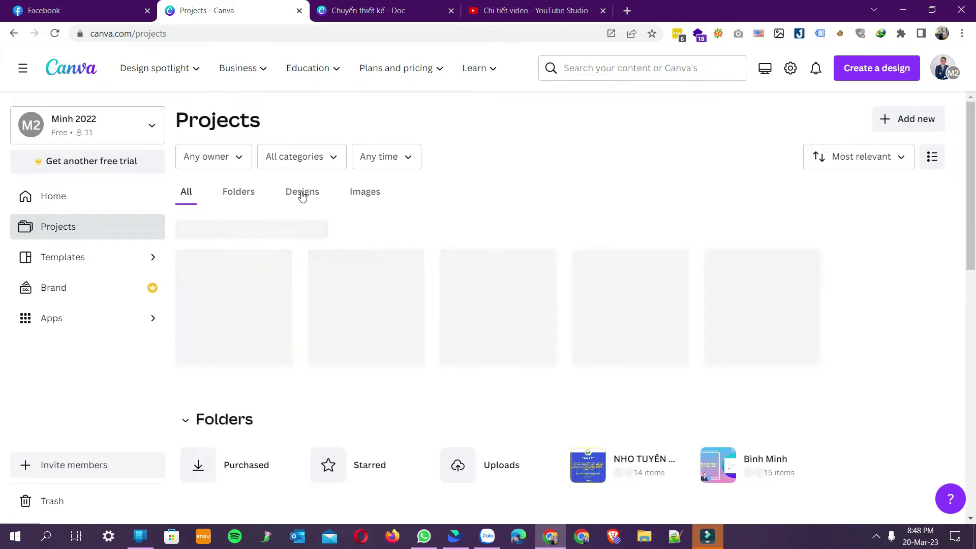
left_click(295, 193)
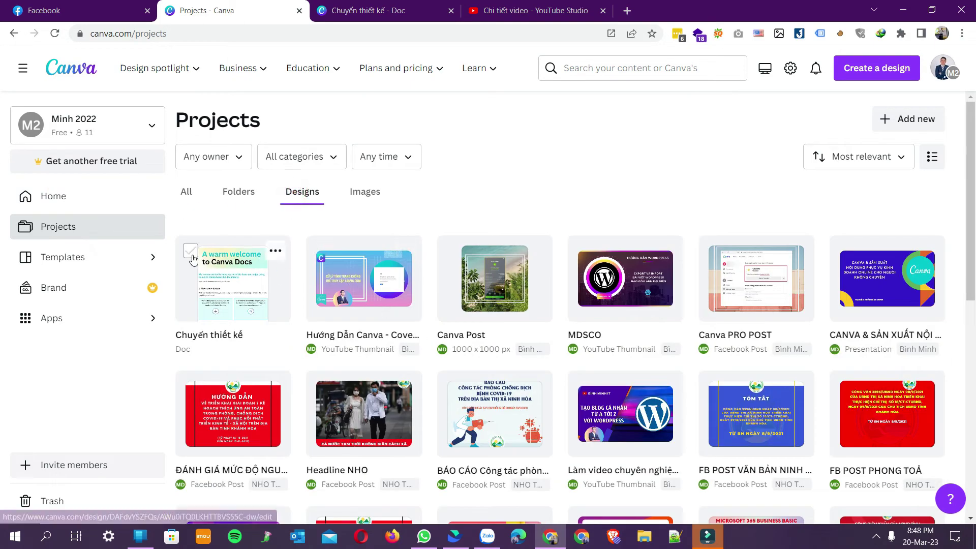
left_click(452, 251)
left_click(583, 251)
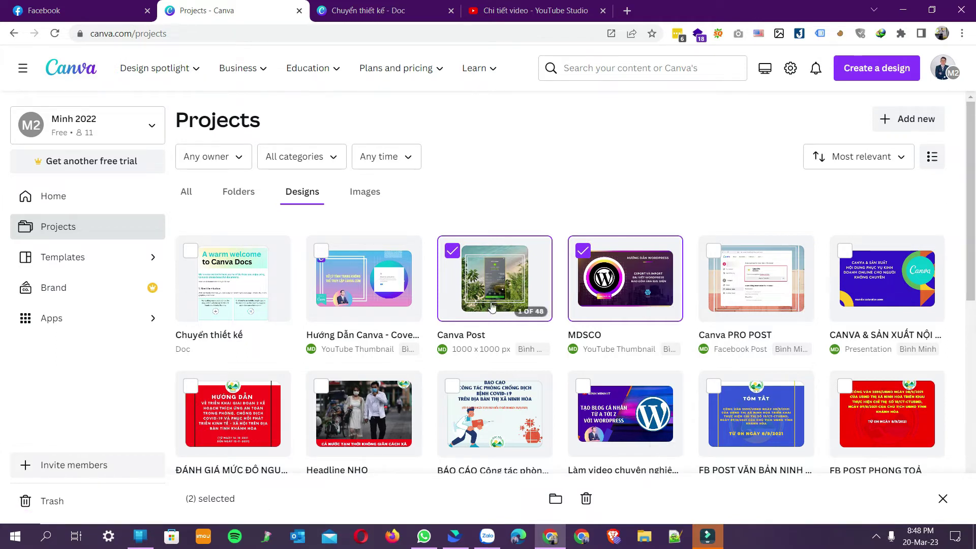
left_click(453, 251)
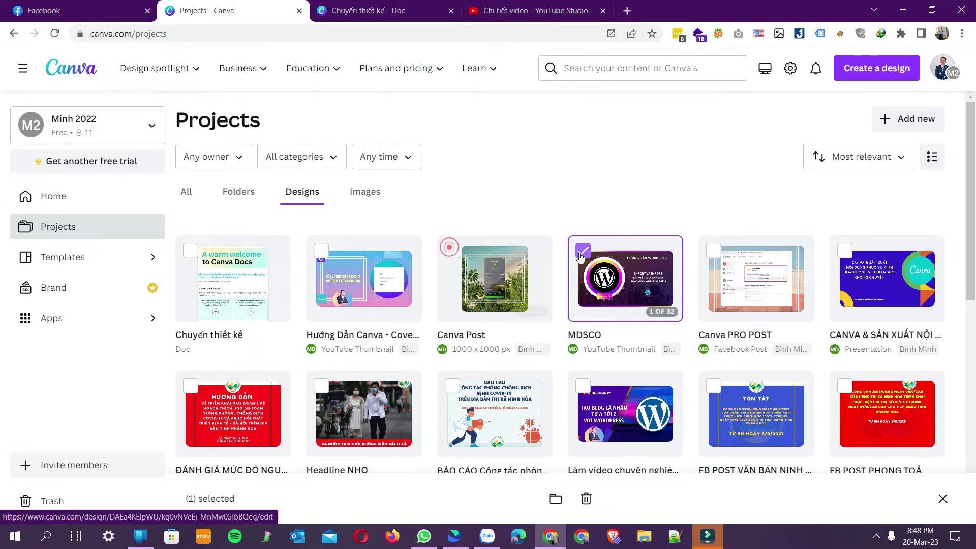
left_click(582, 161)
Create a new folder named MOVE in the team's project folders.
left_click(232, 191)
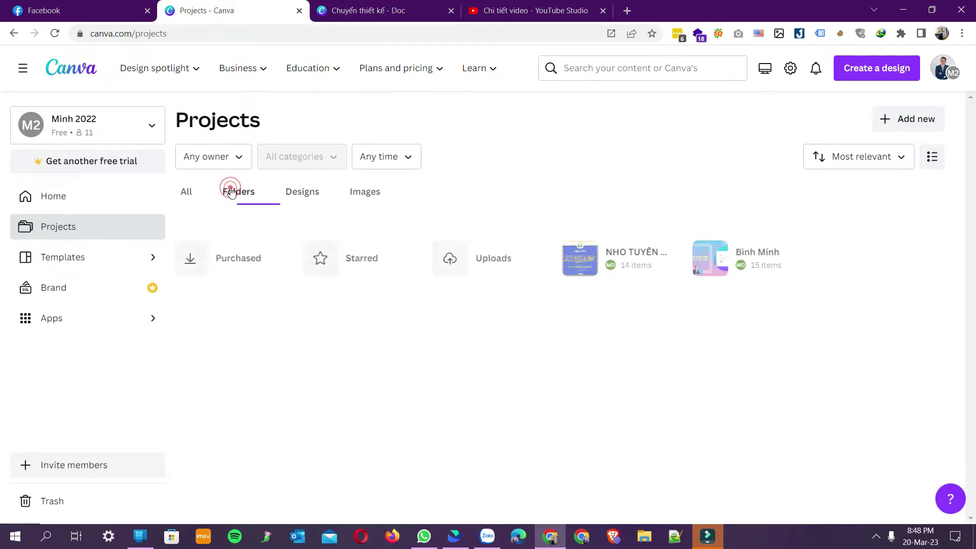
left_click(910, 119)
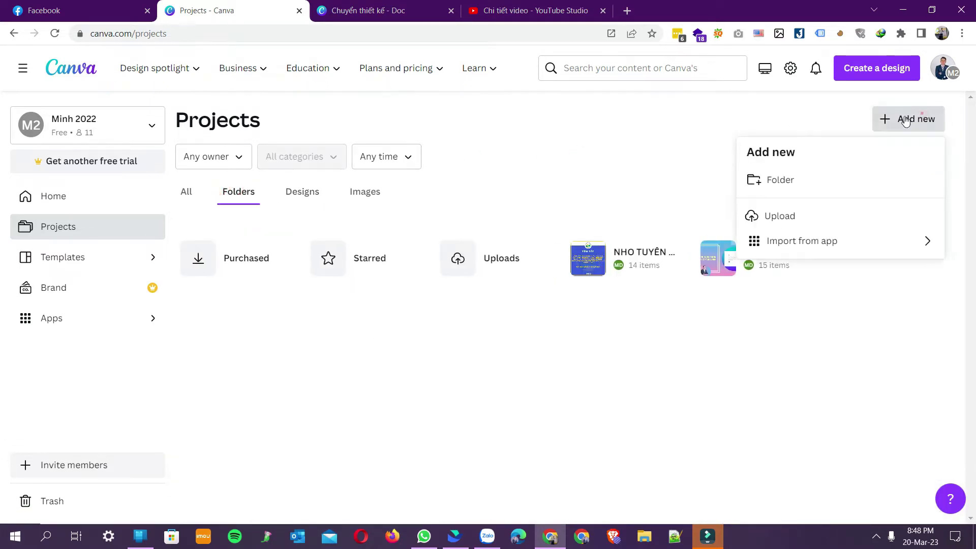
left_click(821, 178)
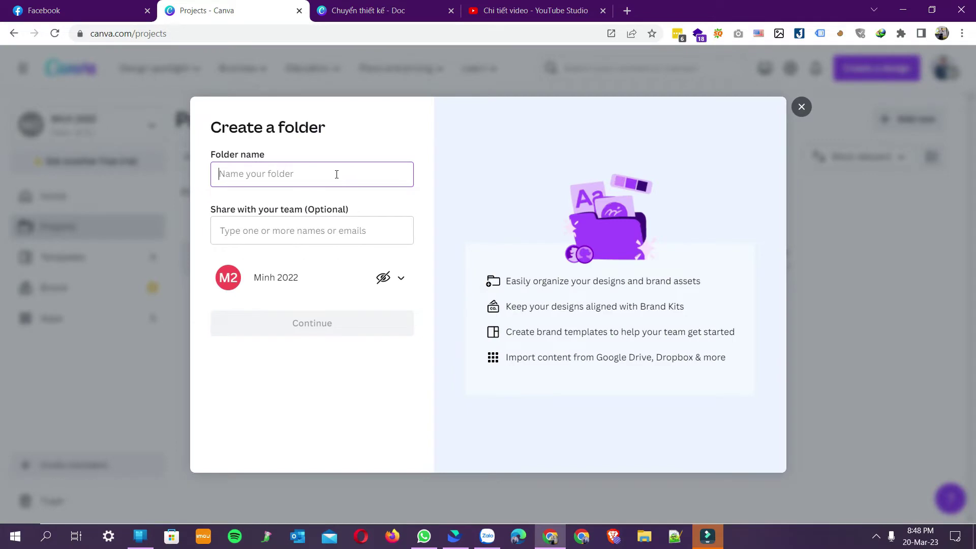
type("MOVE")
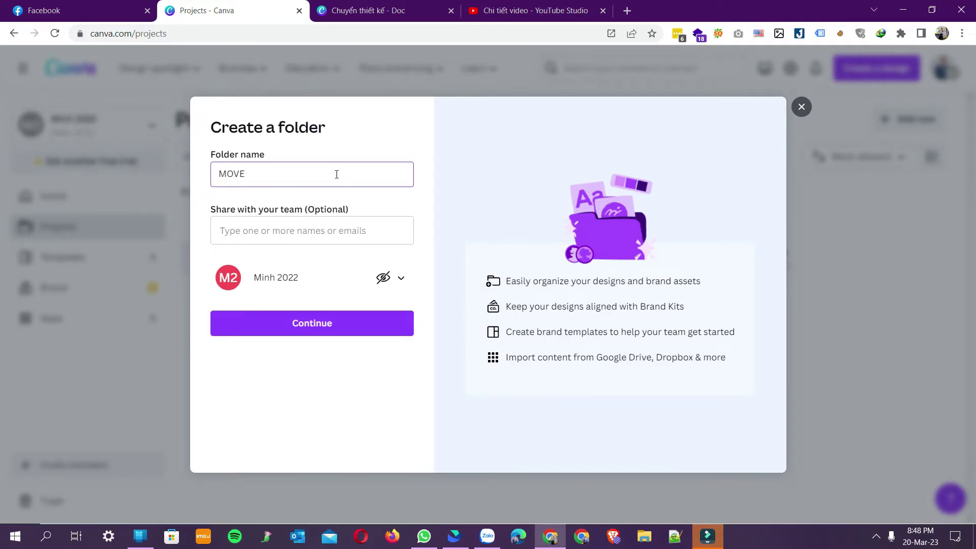
left_click(328, 326)
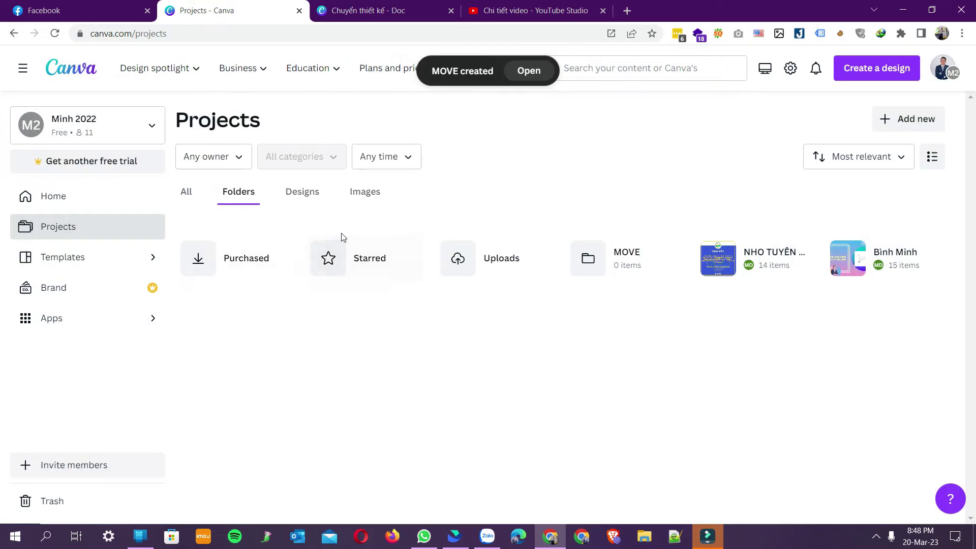
List only the designs in the team's projects and select the first row from Canva Post onward plus the entire second row.
left_click(305, 194)
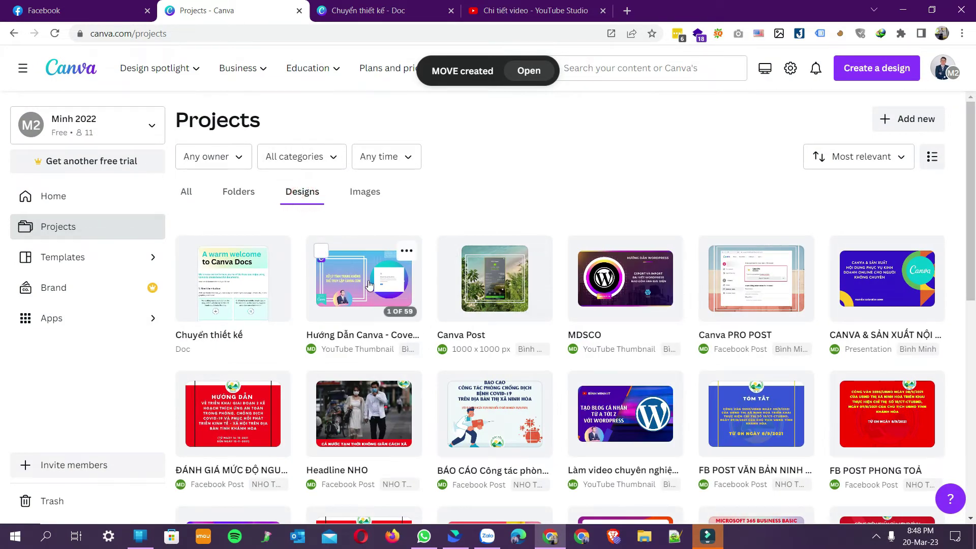
left_click(452, 250)
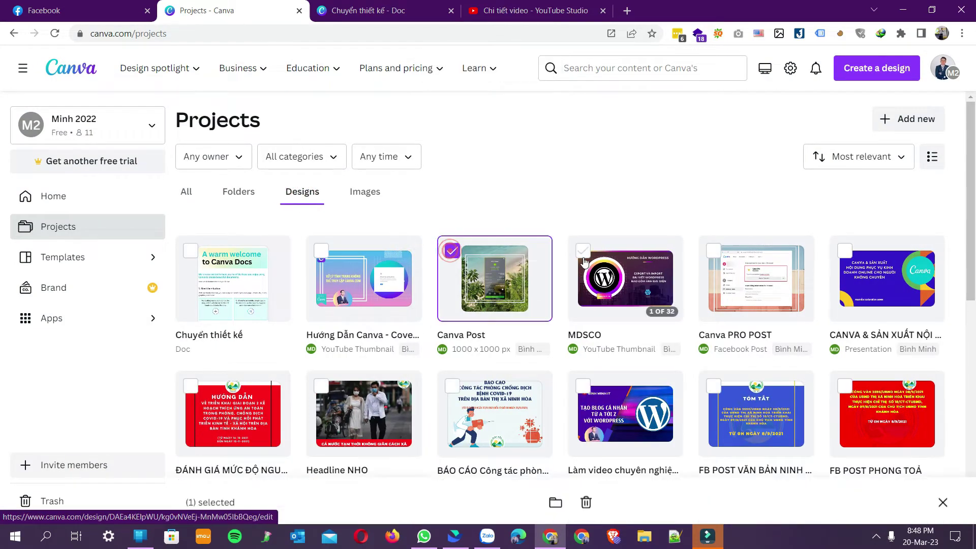
left_click(584, 250)
left_click(714, 250)
left_click(844, 251)
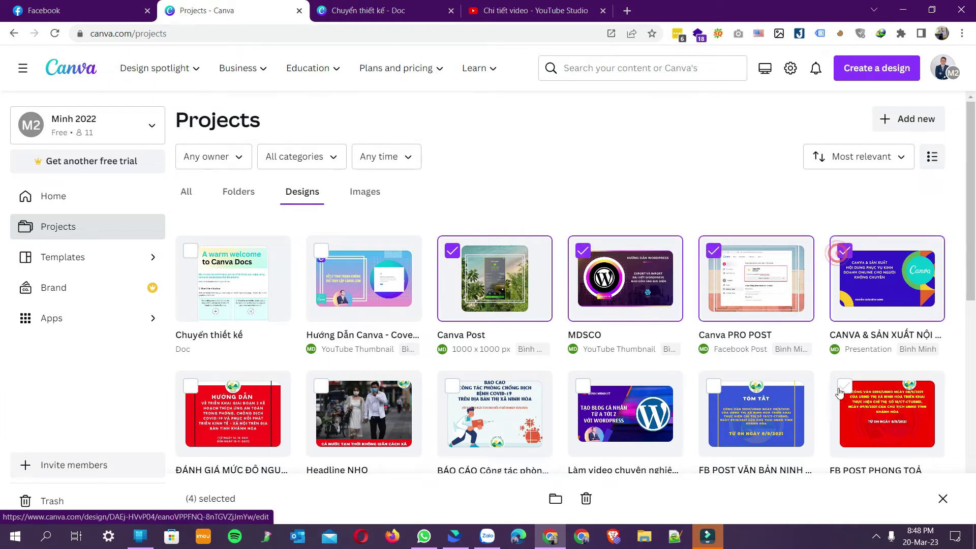
left_click(844, 387)
left_click(713, 386)
left_click(583, 386)
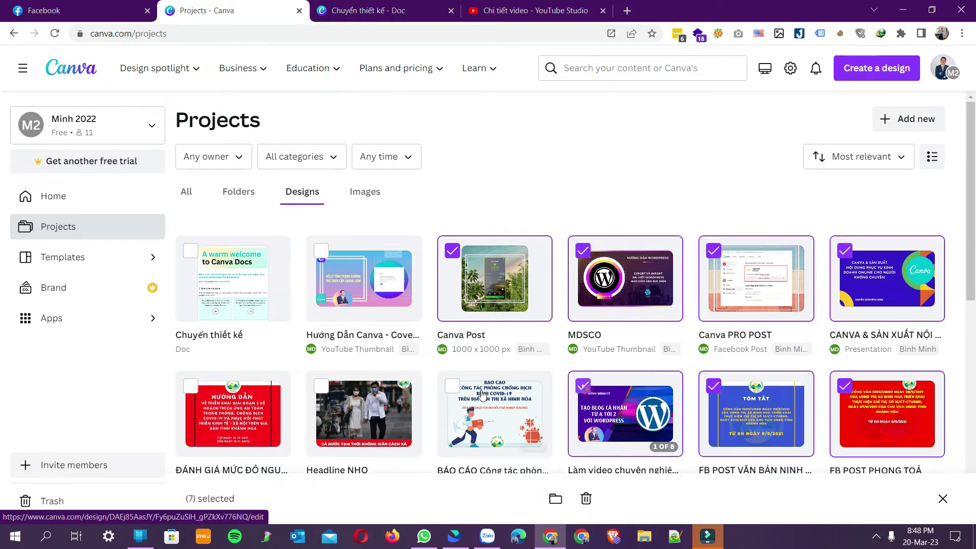
left_click(449, 389)
left_click(321, 386)
left_click(190, 387)
Add all twelve designs of the third and fourth rows, from NXBM.COM OG to Gsuite Super administrator, to the selection.
scroll(190, 392, "down", 6)
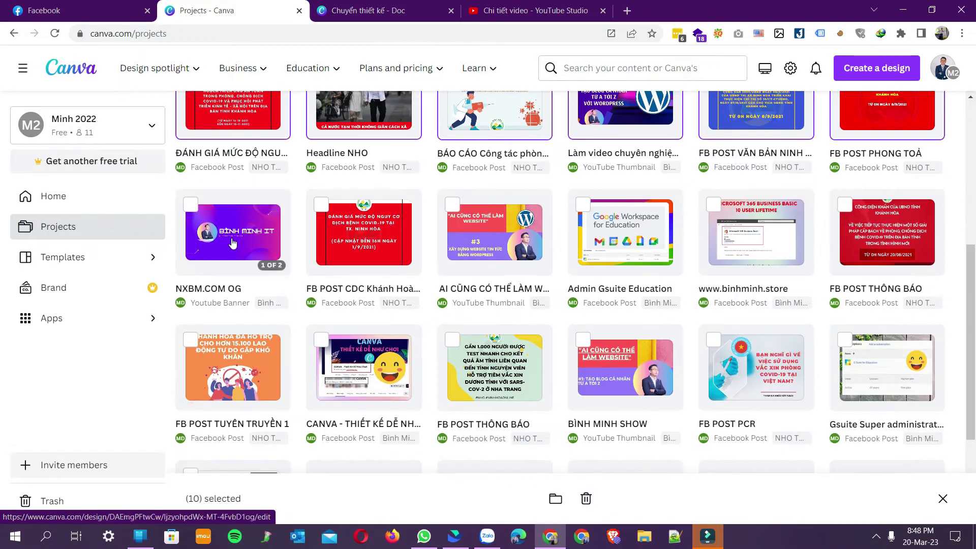
left_click(189, 206)
left_click(321, 205)
left_click(453, 204)
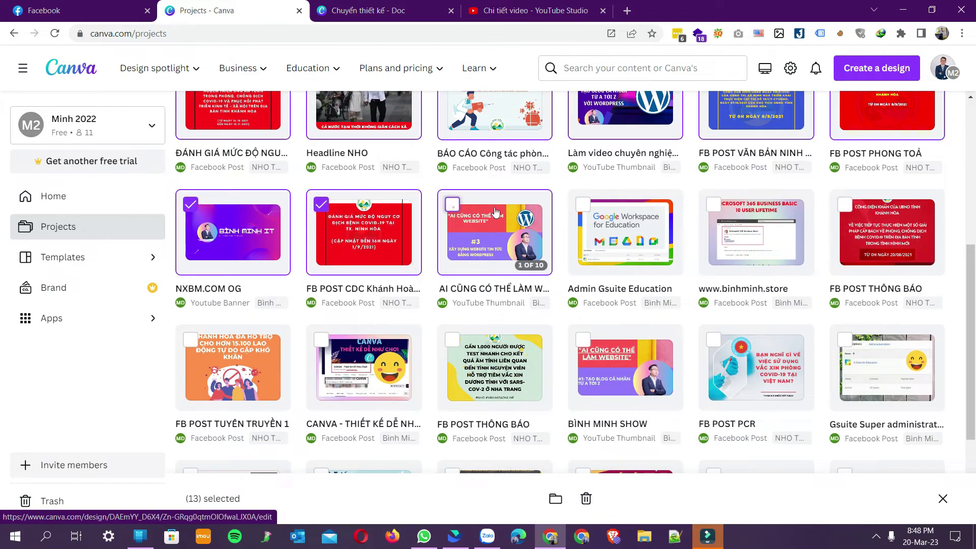
left_click(583, 204)
left_click(714, 204)
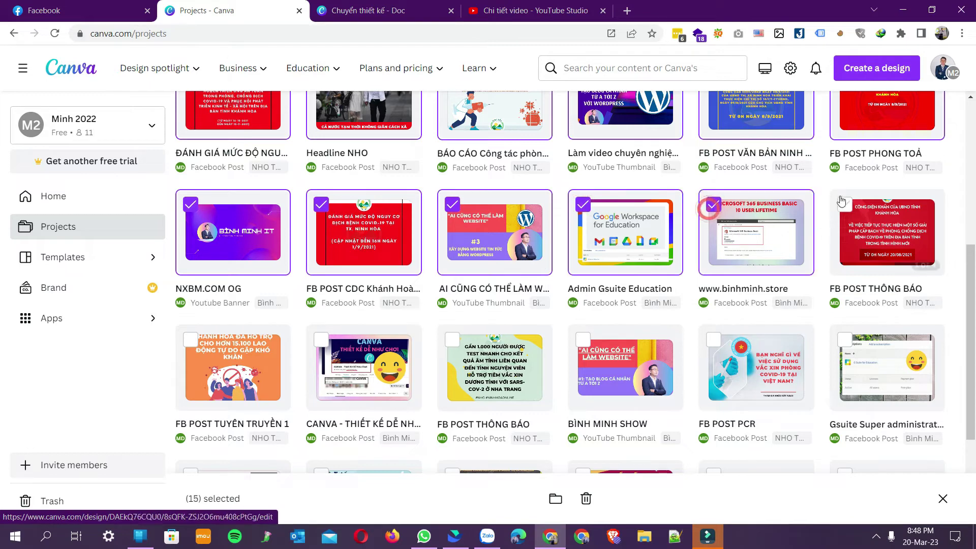
left_click(844, 205)
left_click(845, 340)
left_click(716, 342)
left_click(583, 339)
left_click(452, 340)
left_click(321, 339)
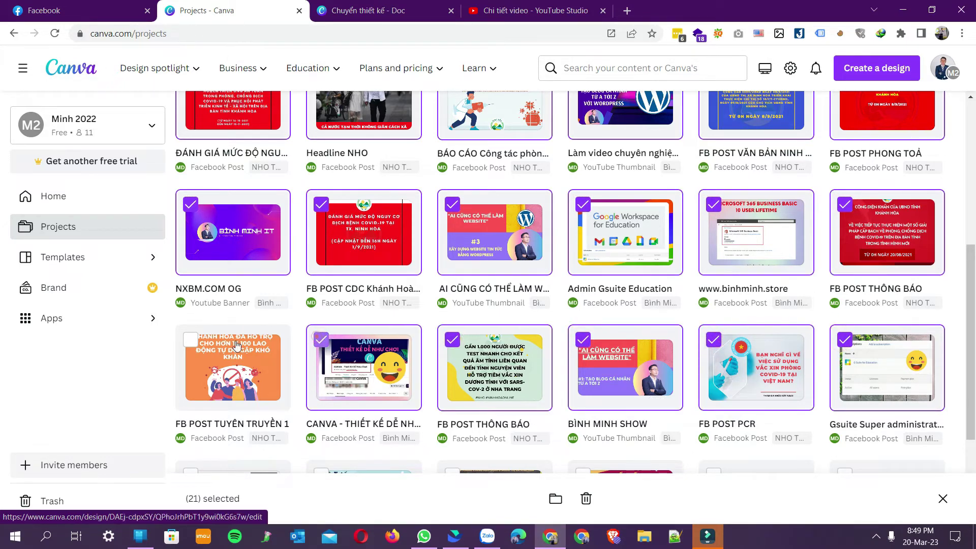
left_click(190, 339)
Add the six designs of the last row, from FB POST Văn Bản Y Tế to Copy of Hướng Dẫn Canva, to the selection.
left_click_drag(972, 325, 972, 393)
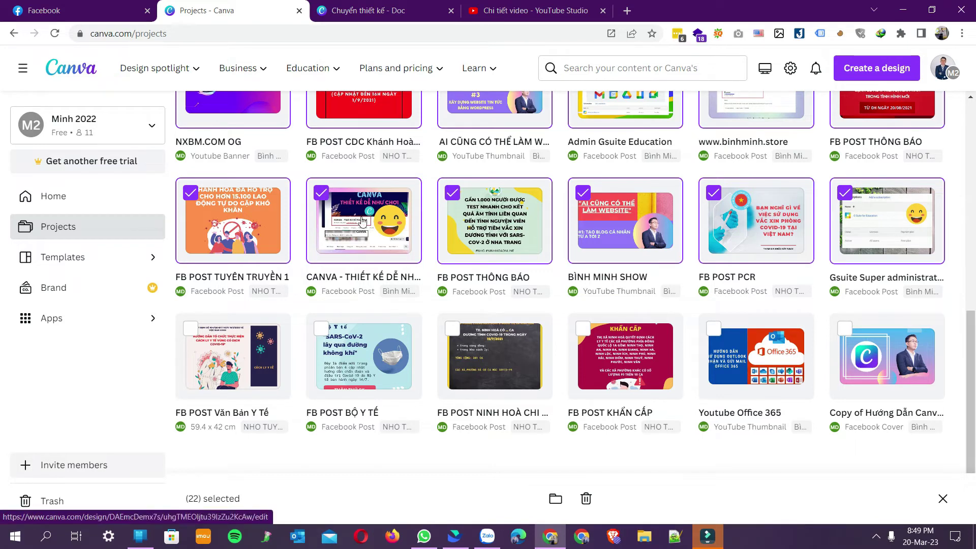
left_click(190, 329)
left_click(320, 329)
left_click(452, 329)
left_click(583, 329)
left_click(714, 329)
left_click(845, 329)
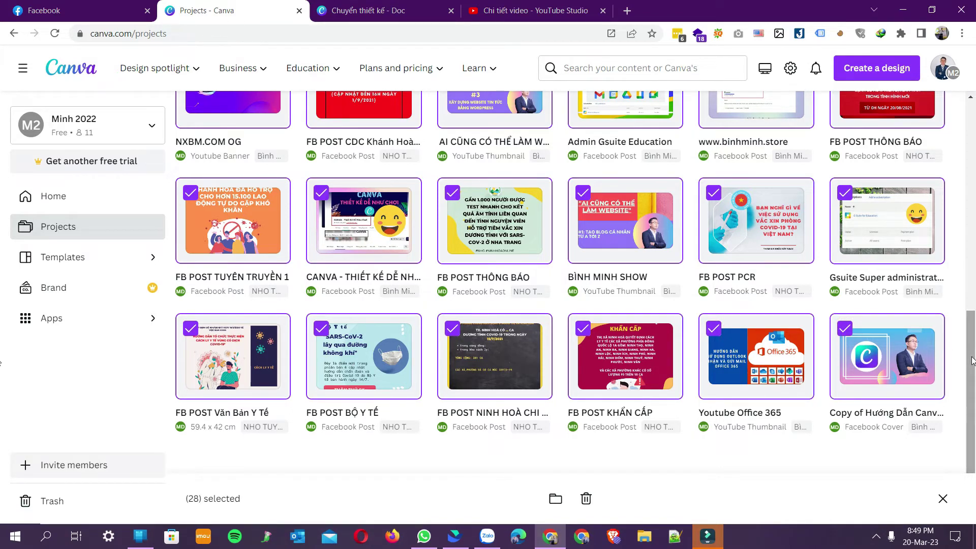
Move the selected designs into the MOVE folder and return to the team's list of project folders.
scroll(965, 350, "down", 1)
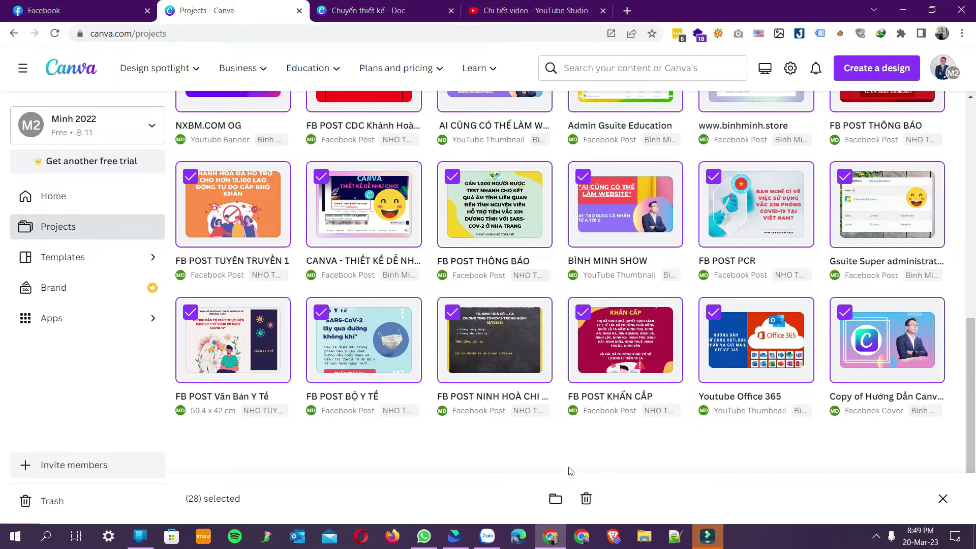
left_click(551, 499)
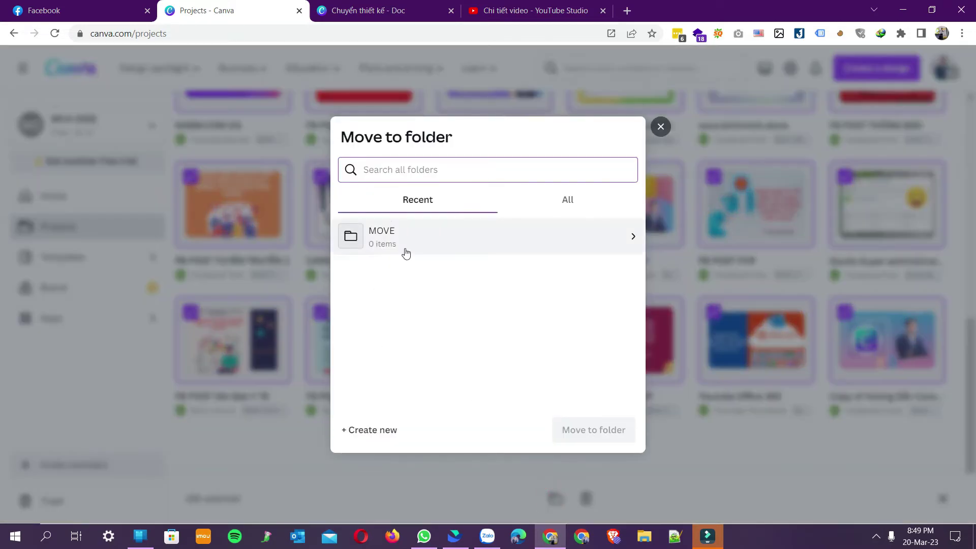
left_click(400, 245)
left_click(604, 423)
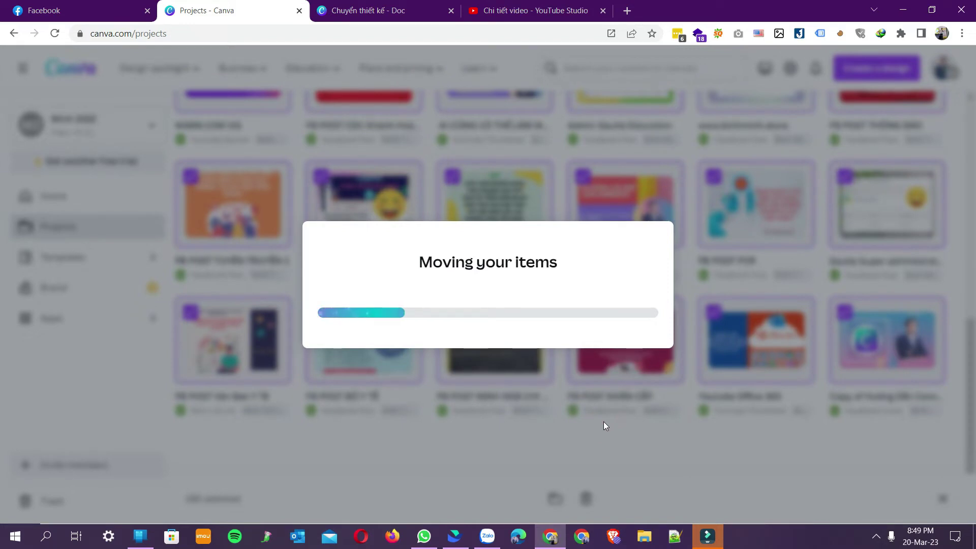
left_click(719, 536)
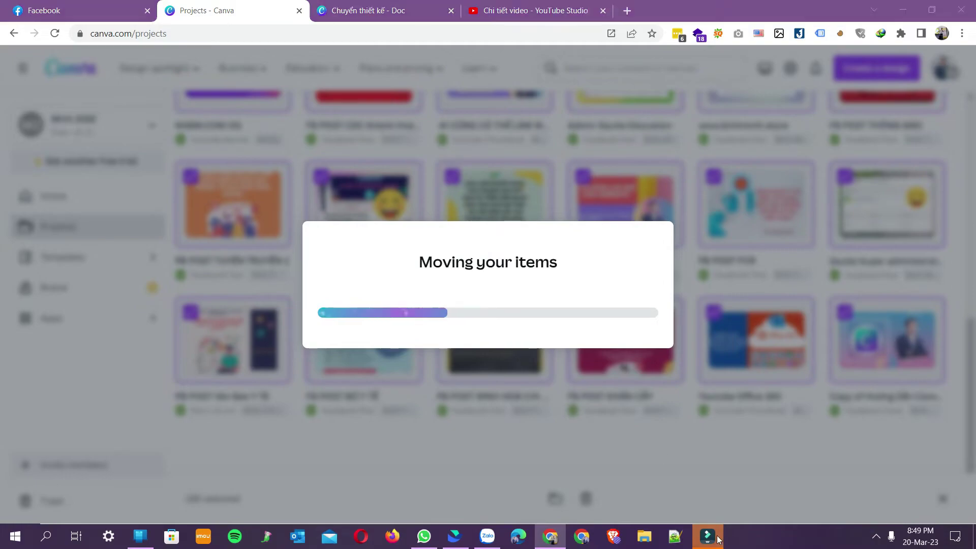
left_click(719, 536)
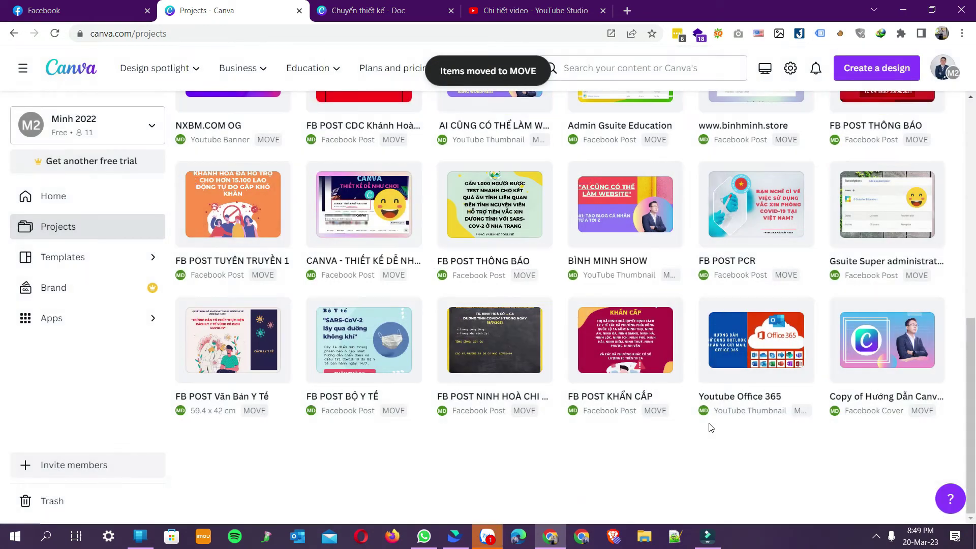
left_click(84, 229)
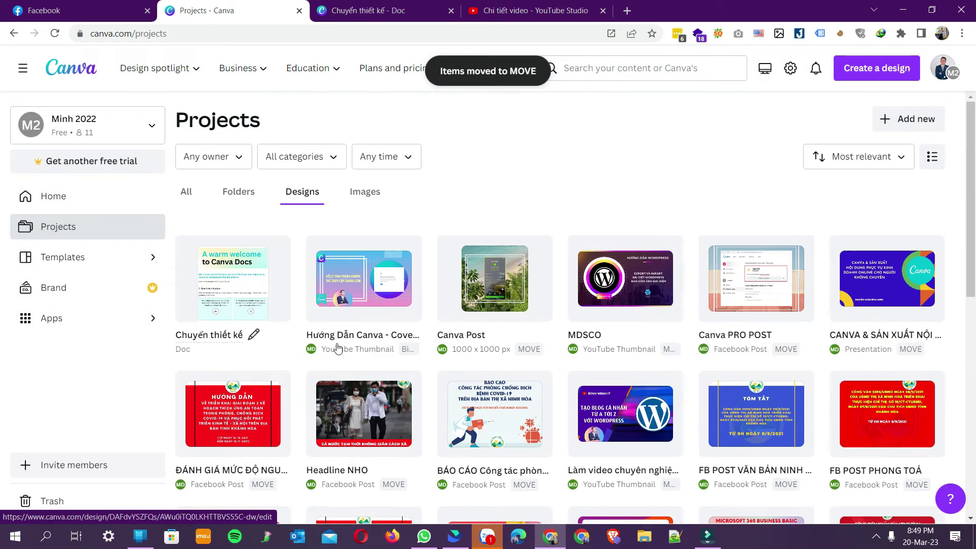
left_click(239, 191)
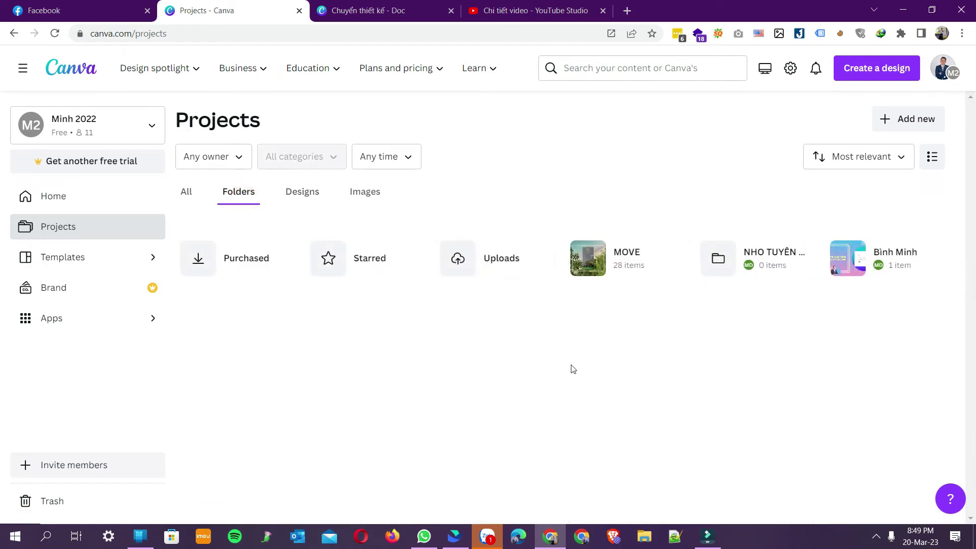
left_click(670, 259)
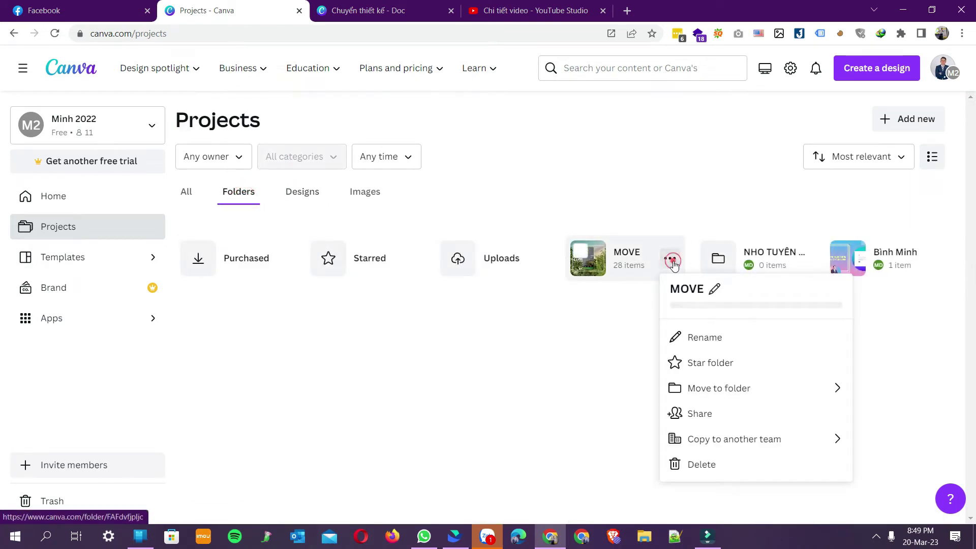
left_click(754, 446)
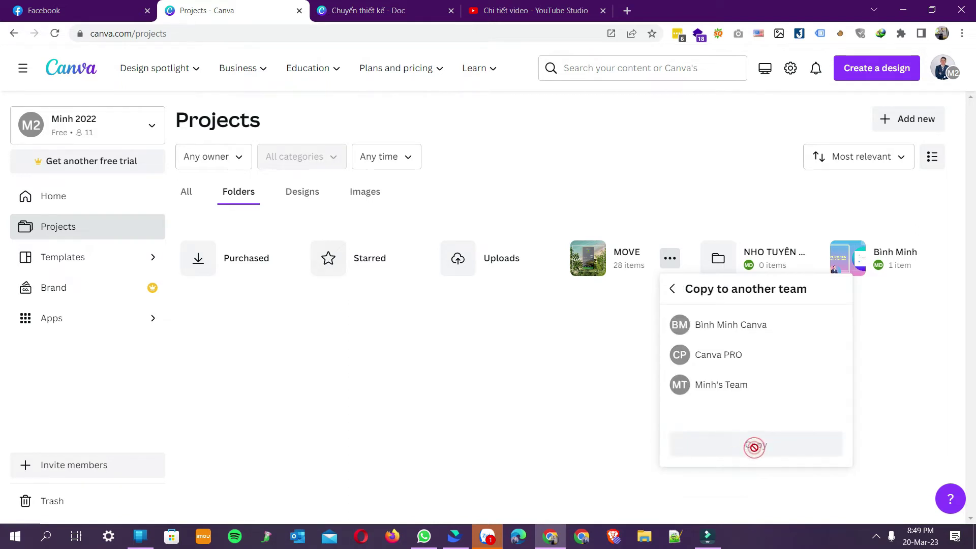
left_click(594, 297)
Copy the MOVE folder to the Bình Minh Canva team.
left_click(670, 260)
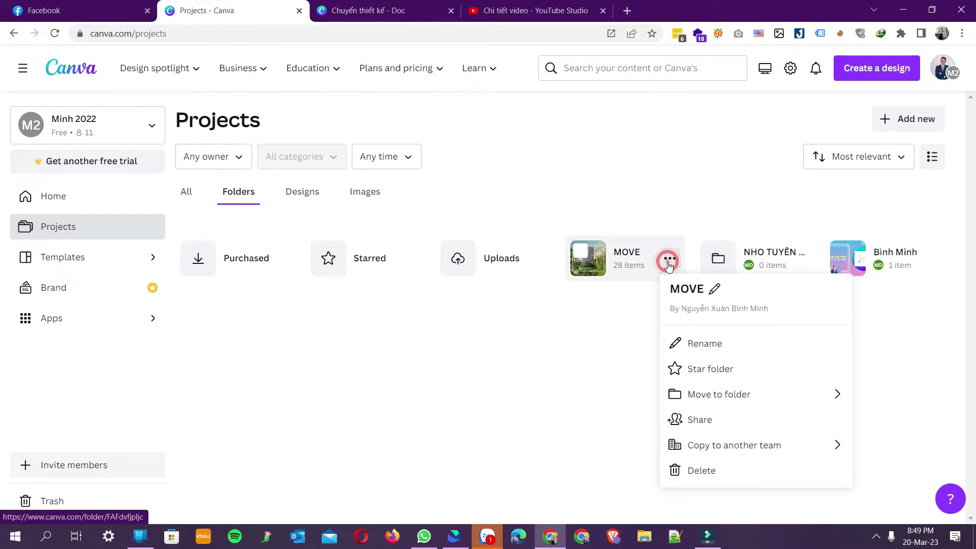
left_click(725, 445)
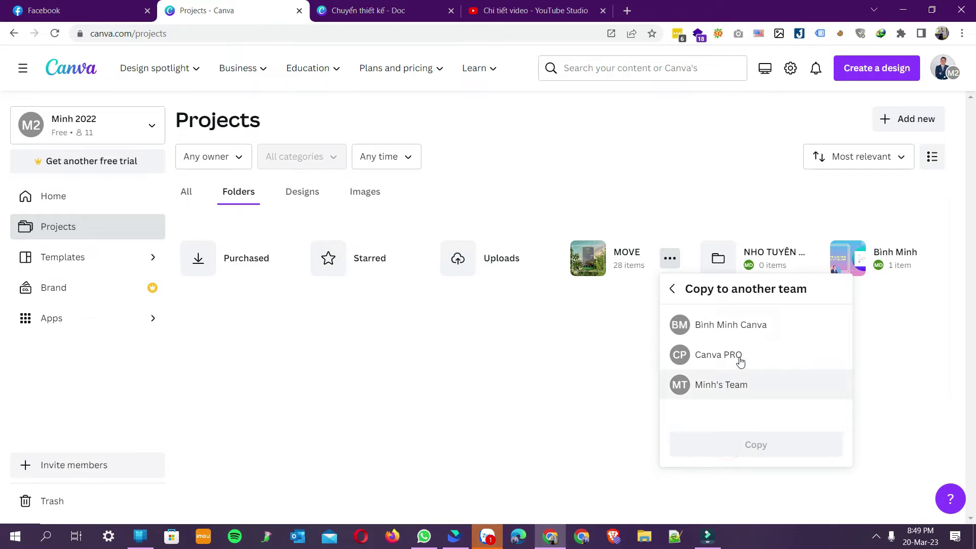
left_click(732, 329)
left_click(756, 445)
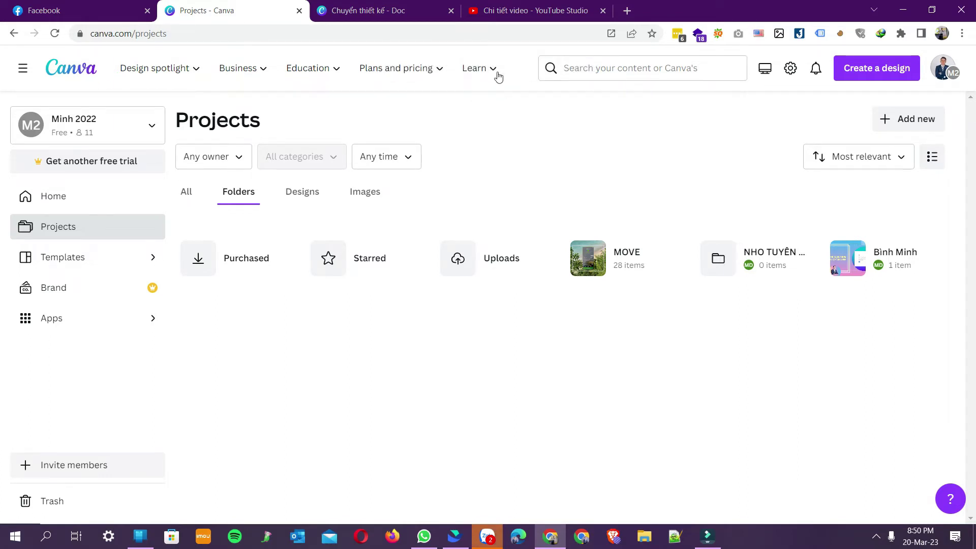
Check the activity notifications for the folder copy, reloading the projects page before checking them again.
left_click(815, 69)
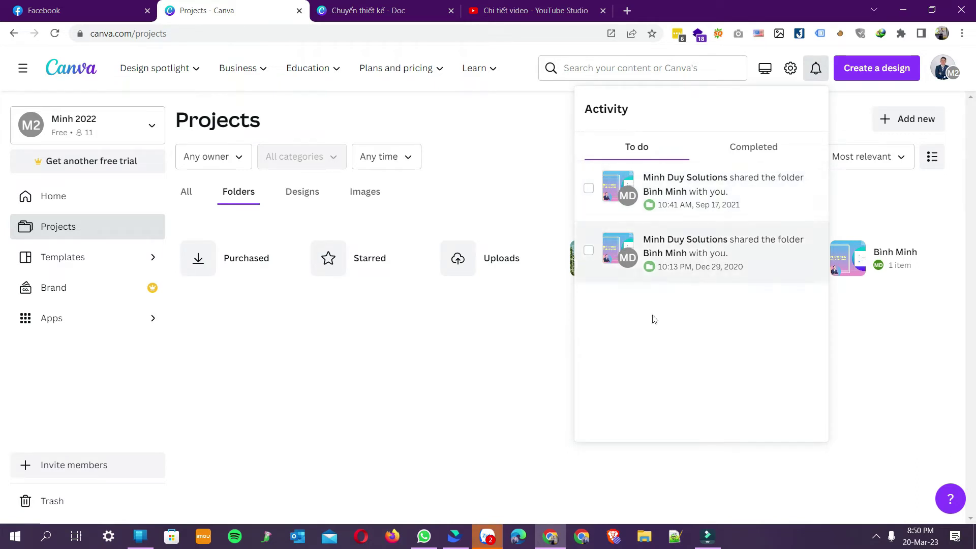
left_click(522, 371)
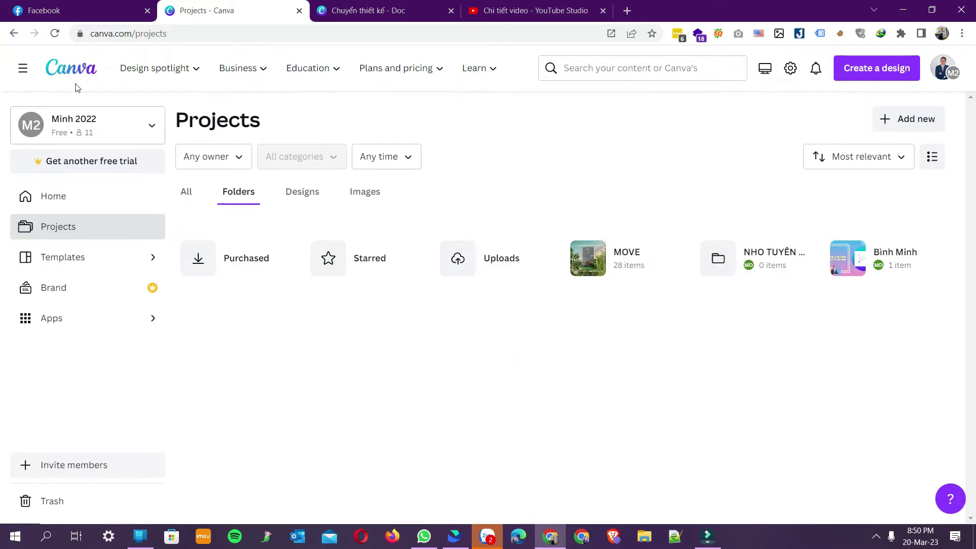
left_click(56, 34)
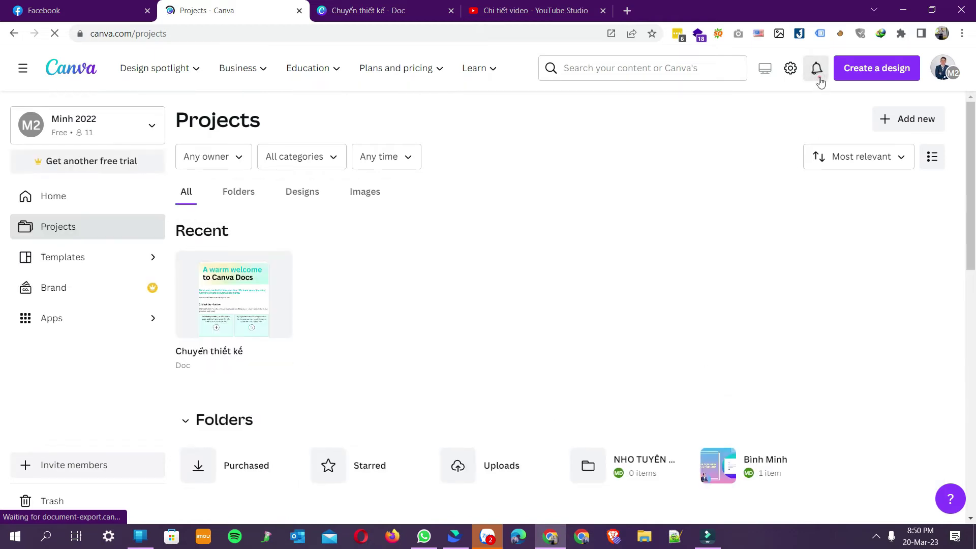
left_click(818, 76)
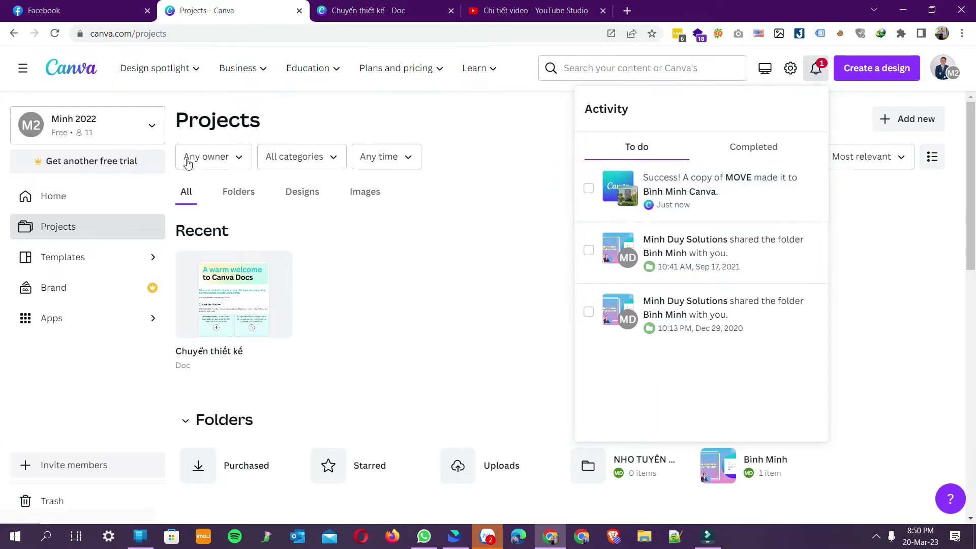
Switch to the Bình Minh Canva team and open the copied MOVE folder in its projects.
left_click(104, 135)
left_click(91, 208)
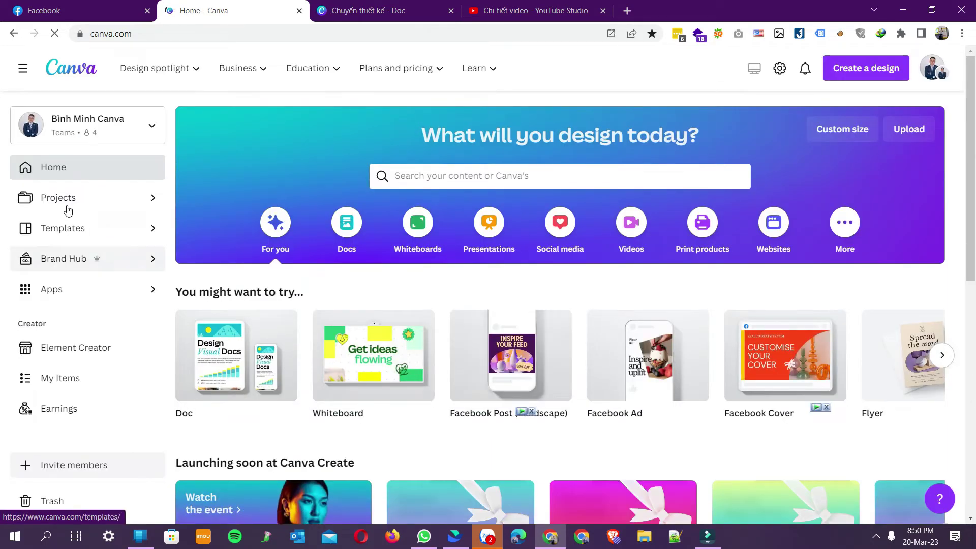
left_click(61, 198)
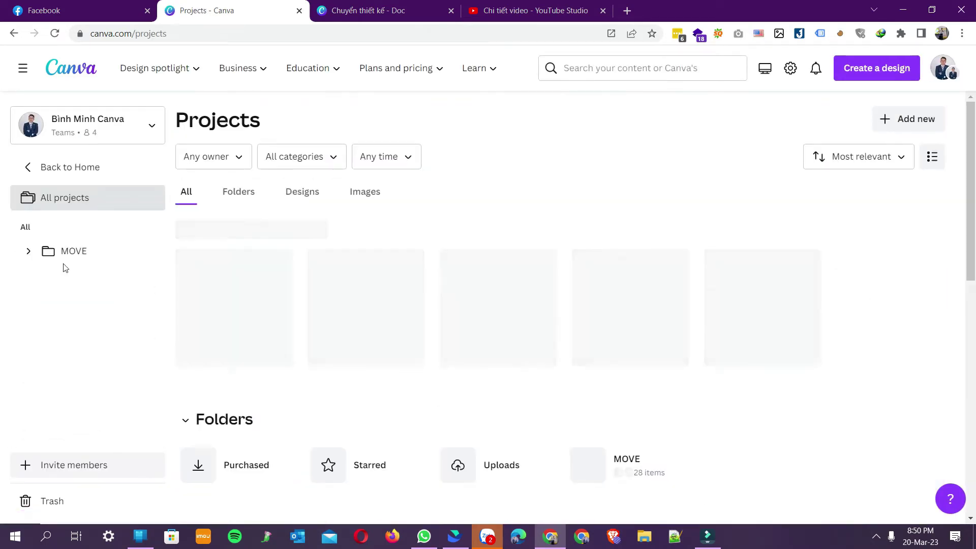
left_click(80, 257)
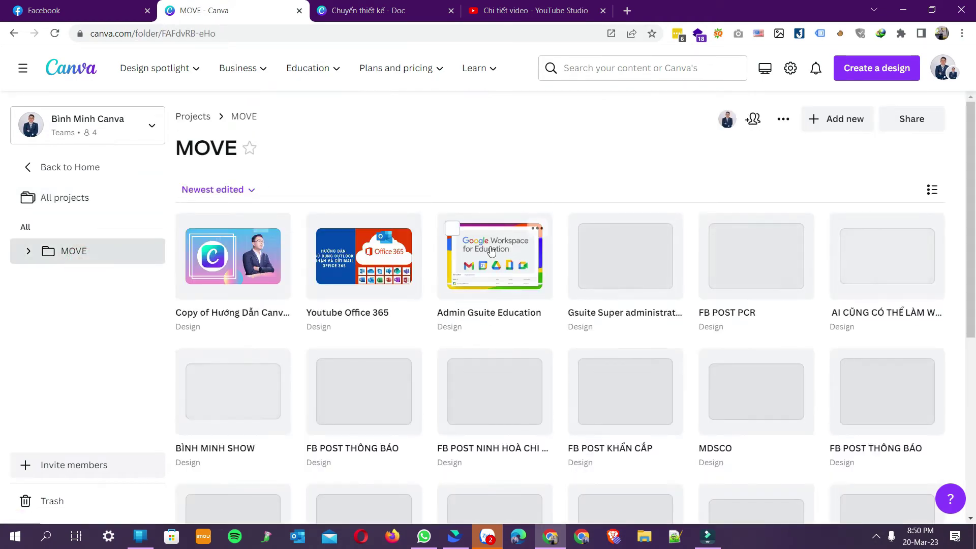
Look through the copied designs in MOVE, open "CANVA - THIẾT KẾ DỄ NHƯ CHƠI" to inspect it, and go to the home page.
scroll(559, 223, "down", 10)
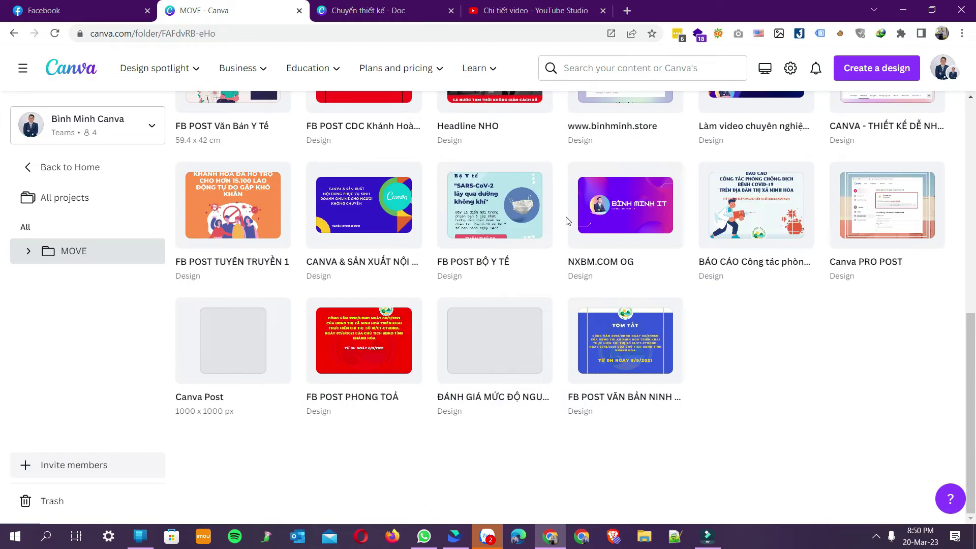
scroll(575, 221, "up", 6)
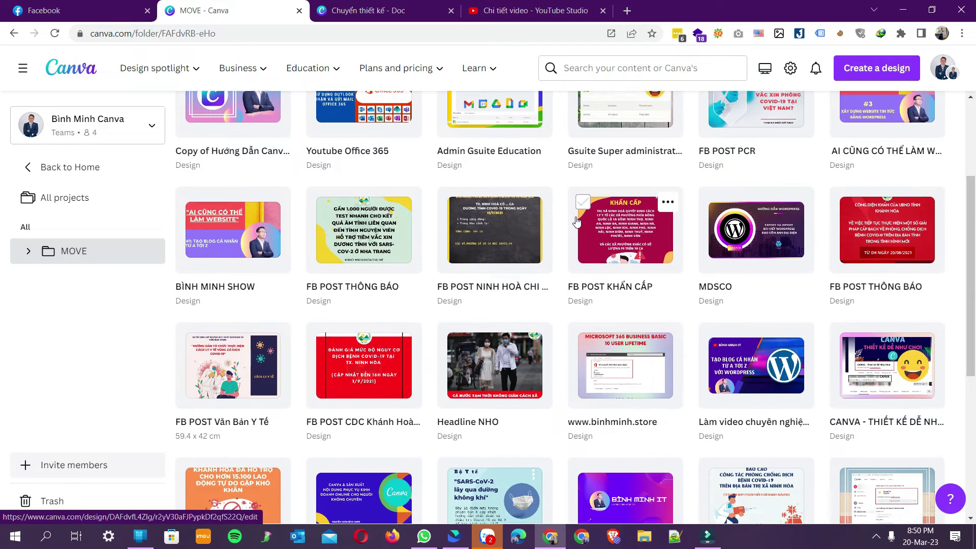
scroll(577, 222, "down", 5)
scroll(576, 222, "up", 6)
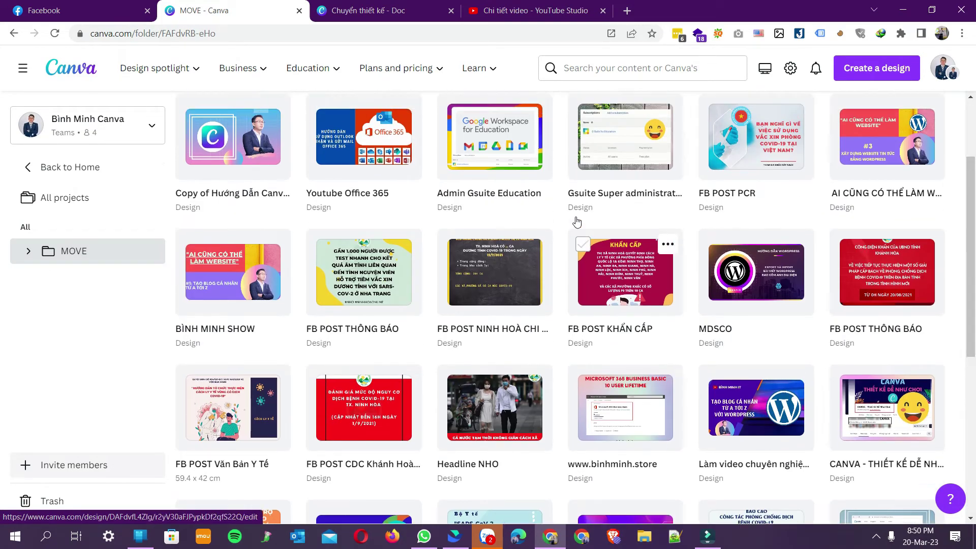
scroll(577, 222, "up", 3)
scroll(576, 221, "down", 6)
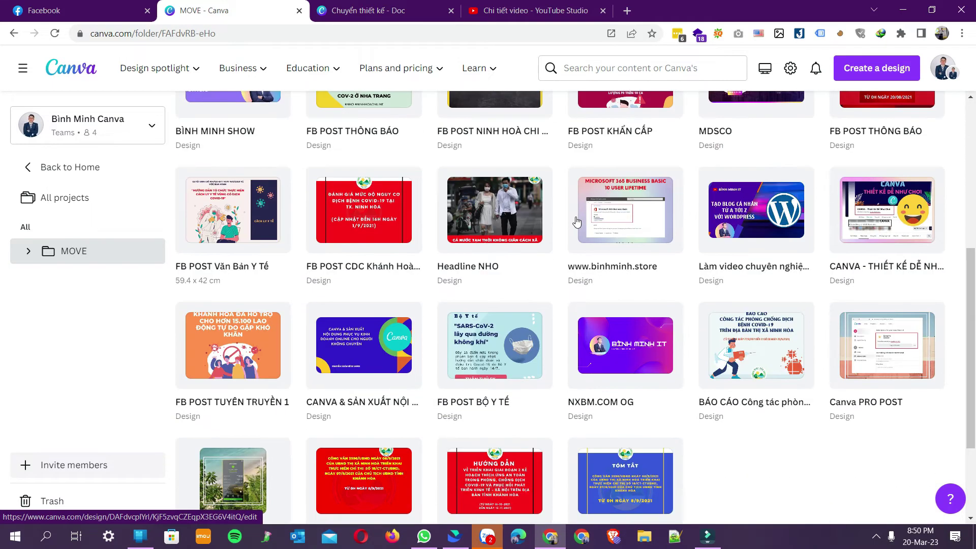
left_click(898, 215)
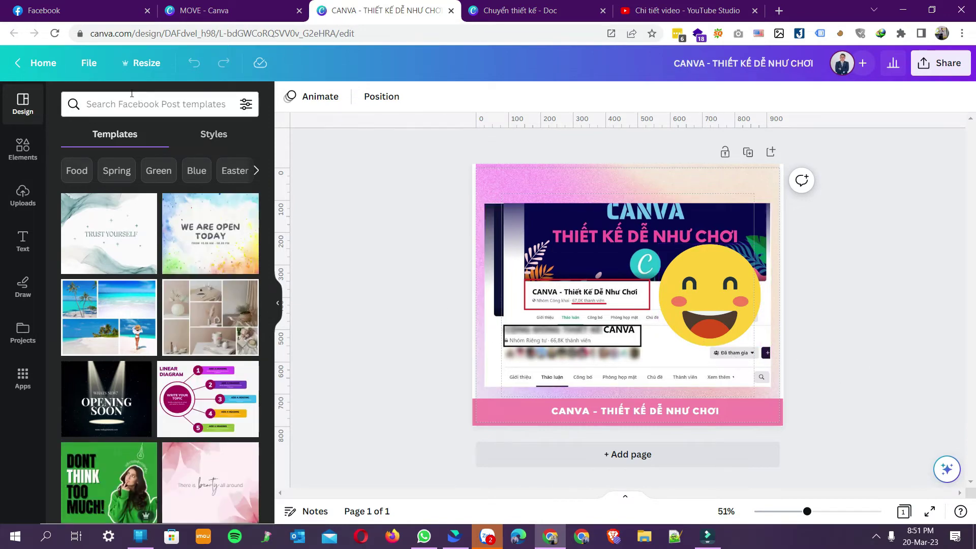
left_click(43, 63)
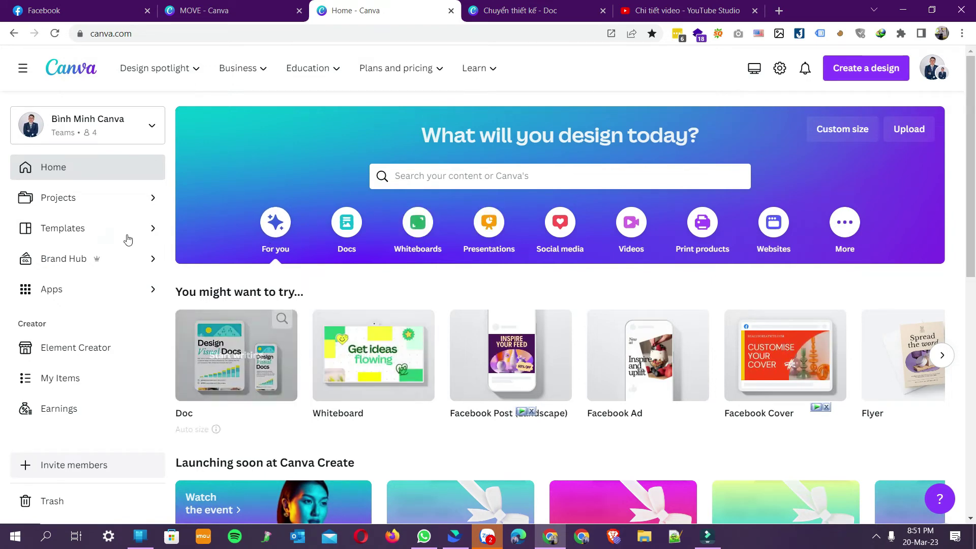
Switch to the Minh 2022 team and go to the Images section of its projects.
left_click(110, 132)
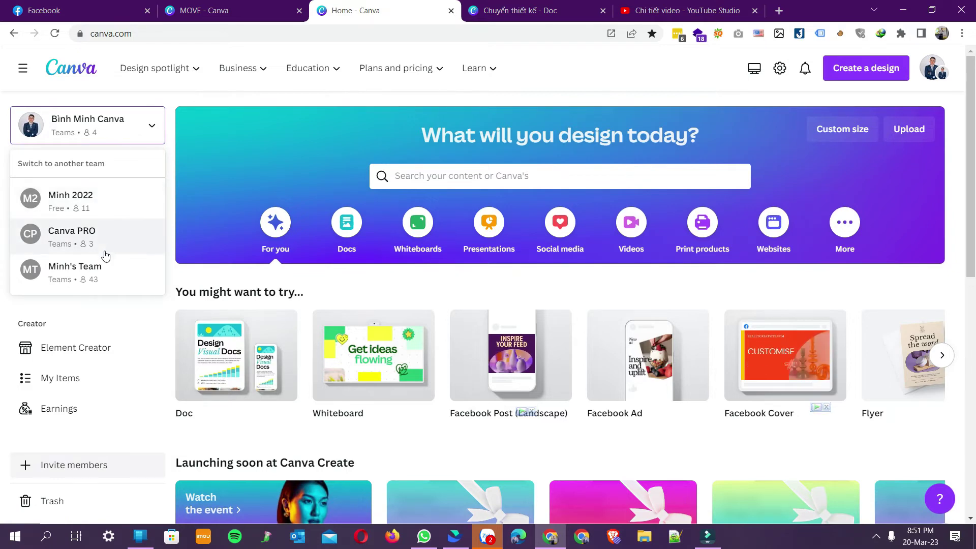
left_click(96, 213)
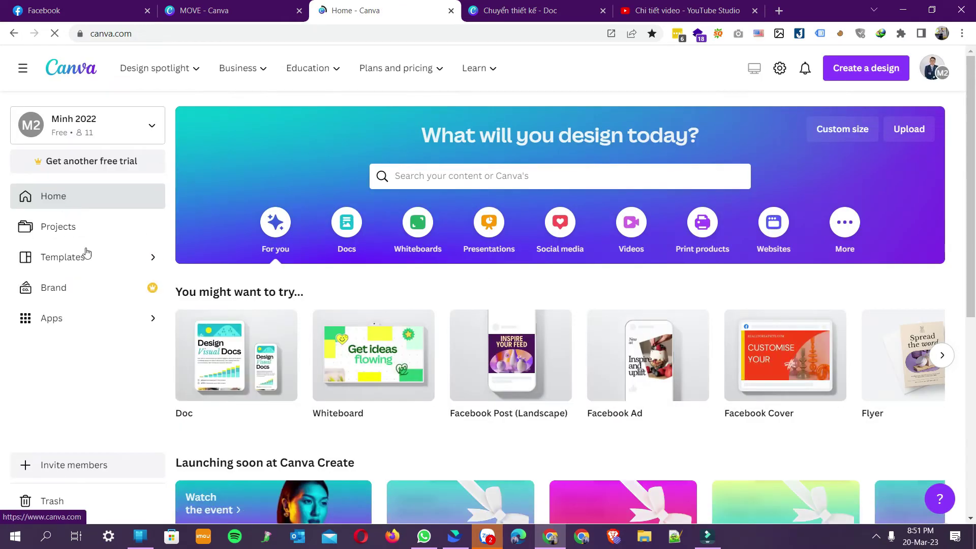
left_click(70, 227)
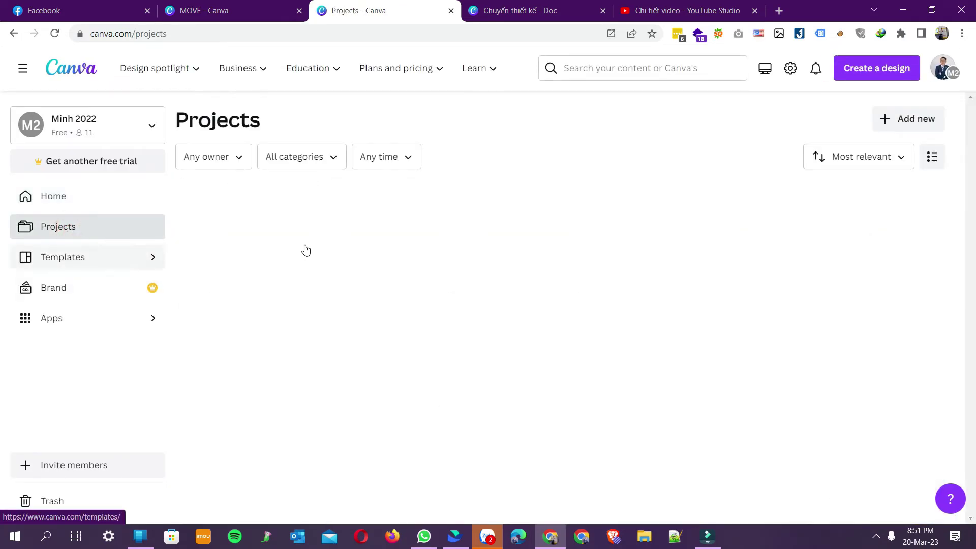
scroll(374, 203, "down", 6)
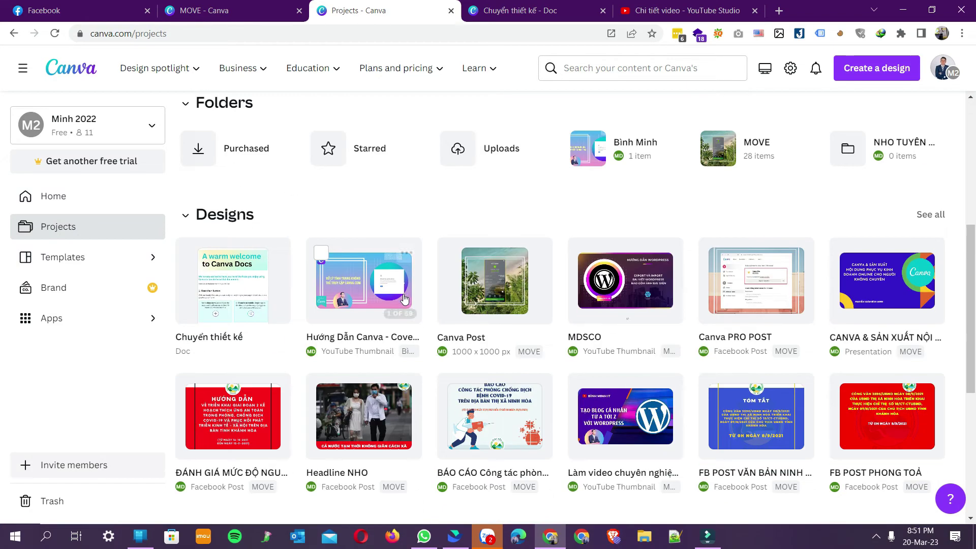
scroll(246, 277, "down", 7)
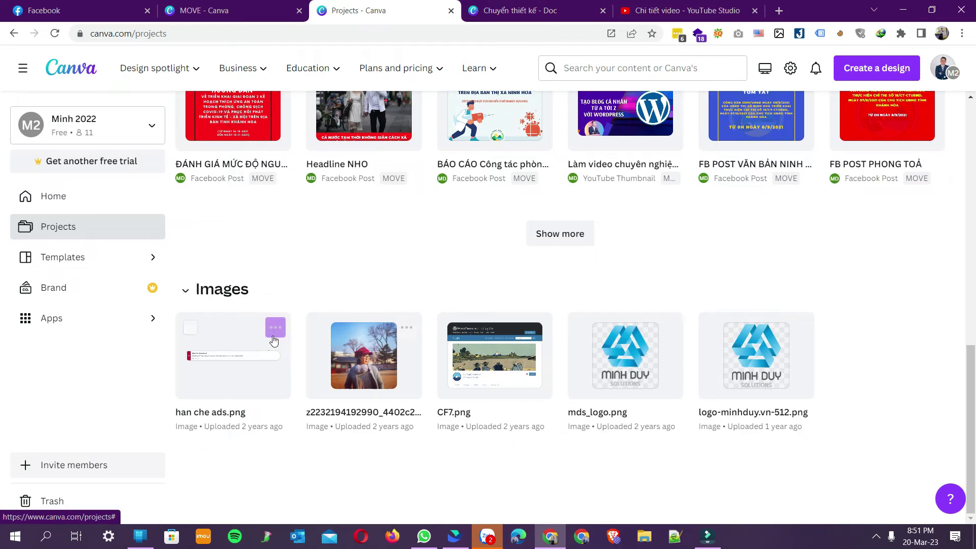
Copy the image "han che ads.png" to the Bình Minh Canva team.
left_click(190, 328)
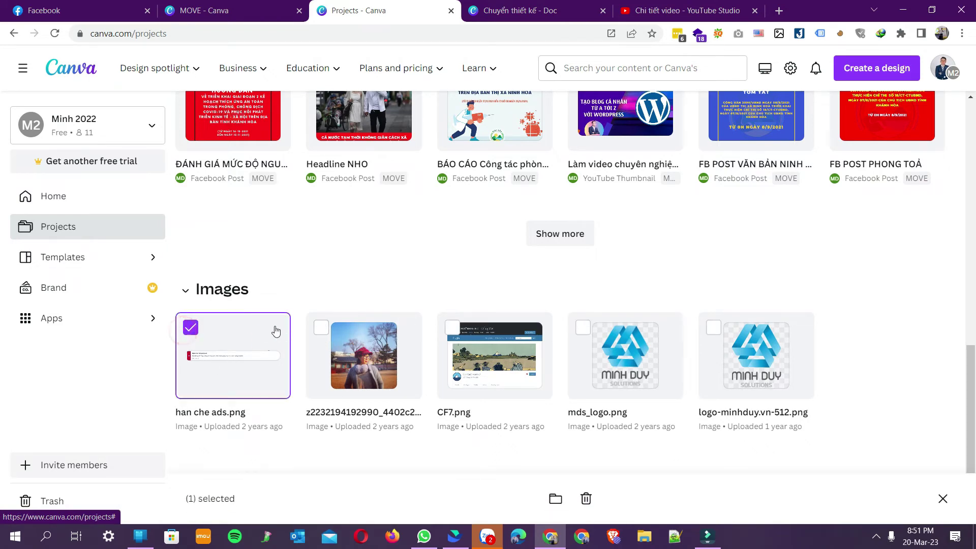
left_click(197, 330)
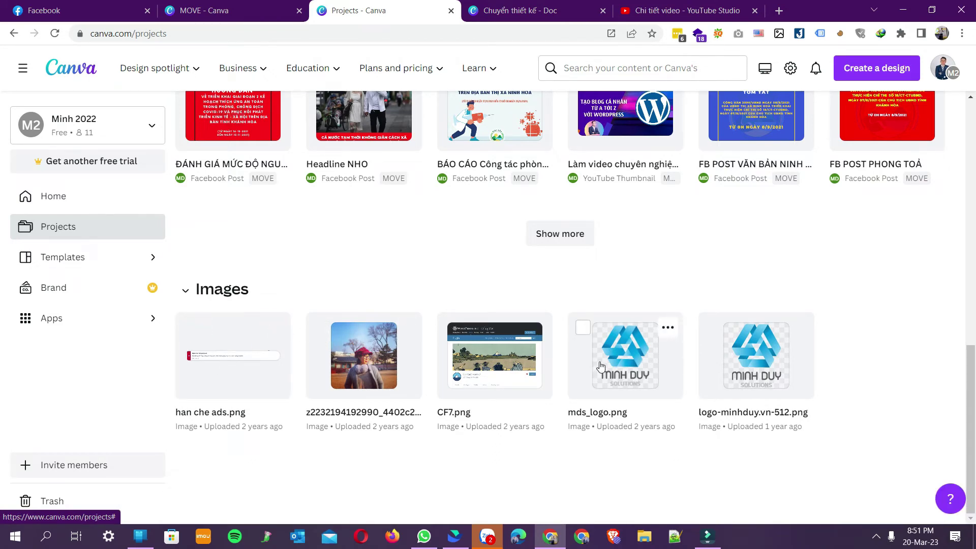
left_click(276, 327)
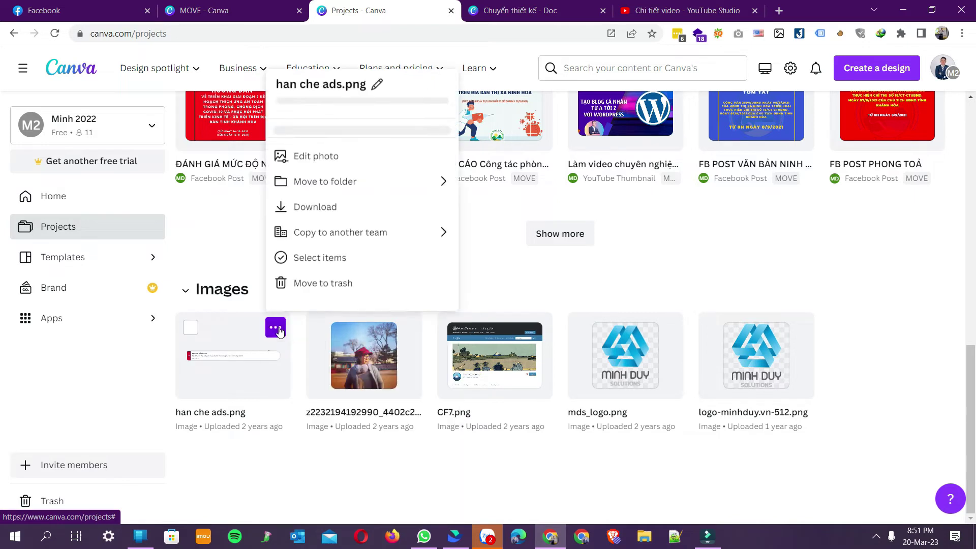
left_click(382, 249)
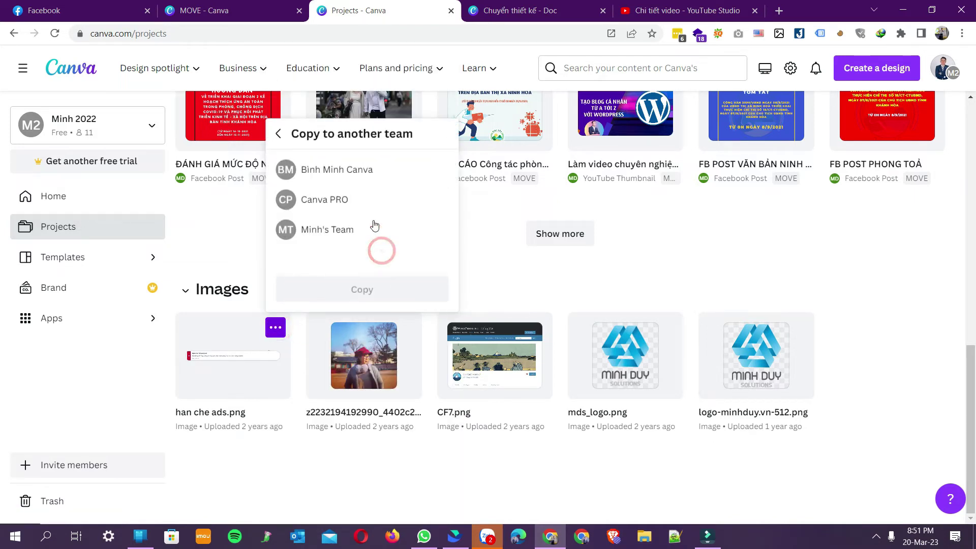
left_click(359, 176)
left_click(362, 289)
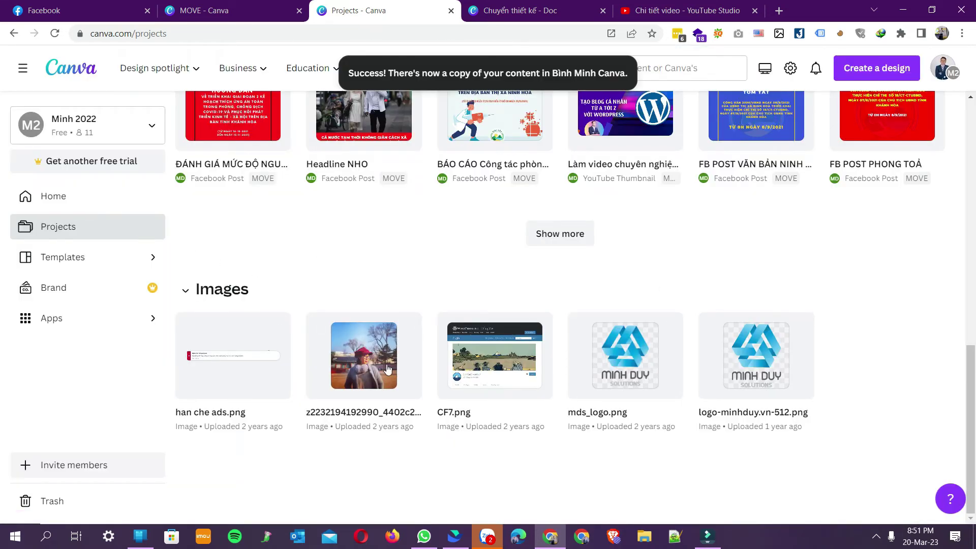
Create a folder named "TẢI LÊN" in the Minh 2022 team's projects.
left_click(69, 227)
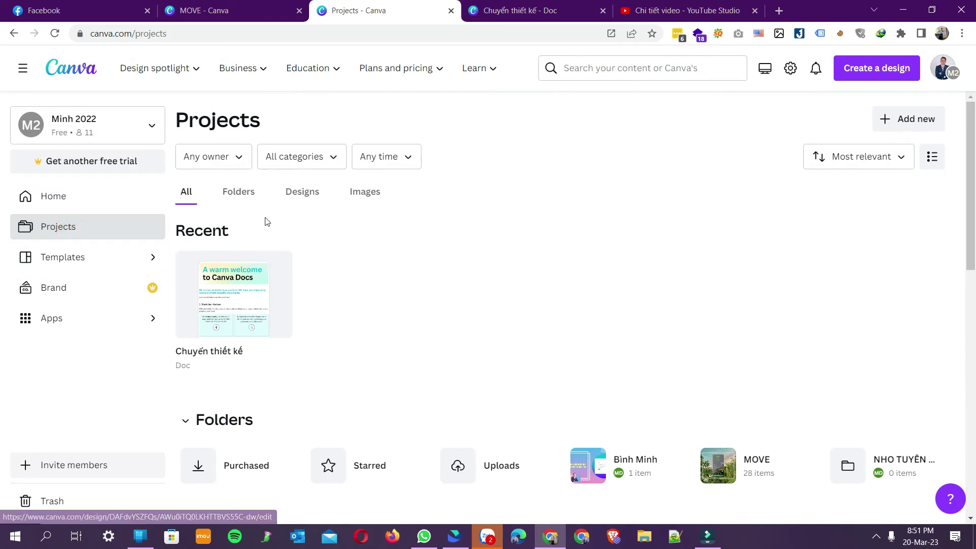
left_click(227, 194)
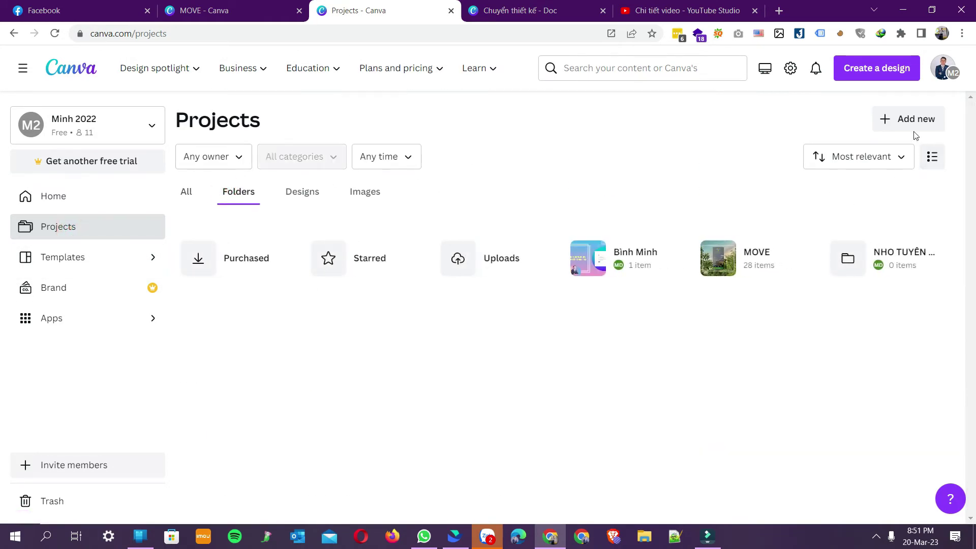
left_click(915, 118)
left_click(823, 183)
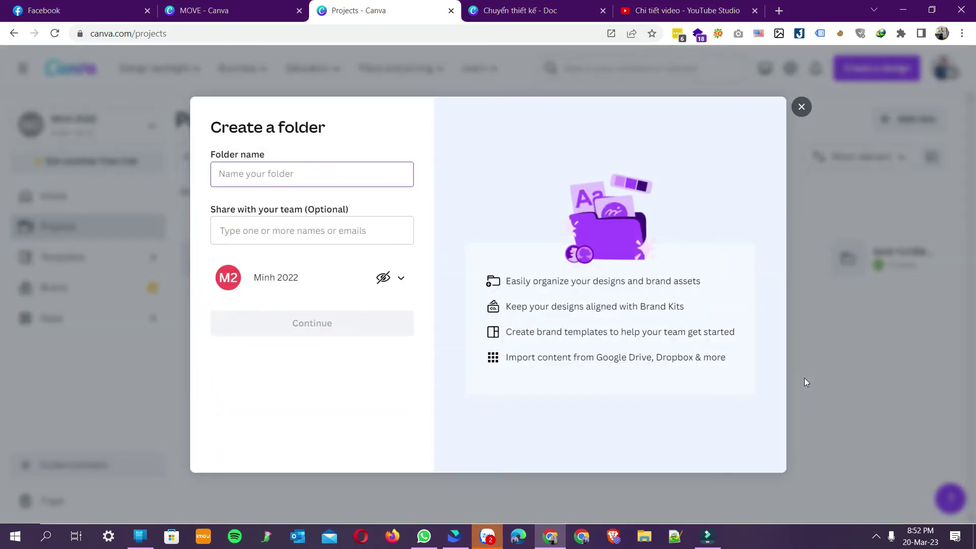
type("TẢI LÊN")
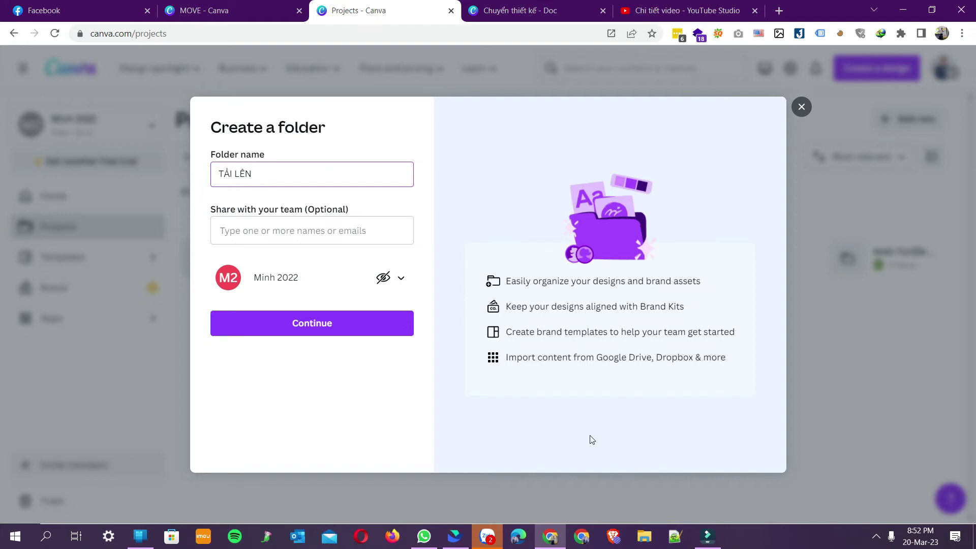
left_click(346, 316)
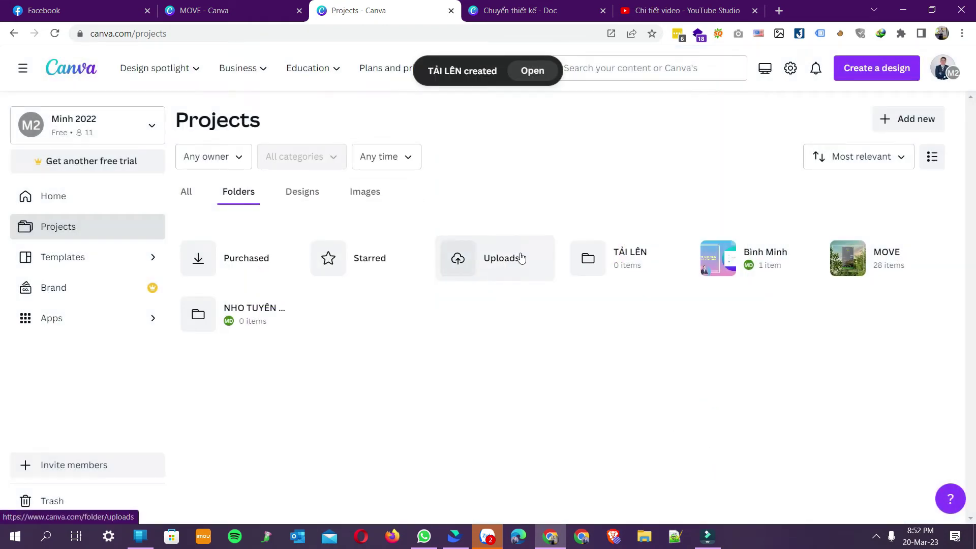
left_click(672, 260)
left_click(546, 407)
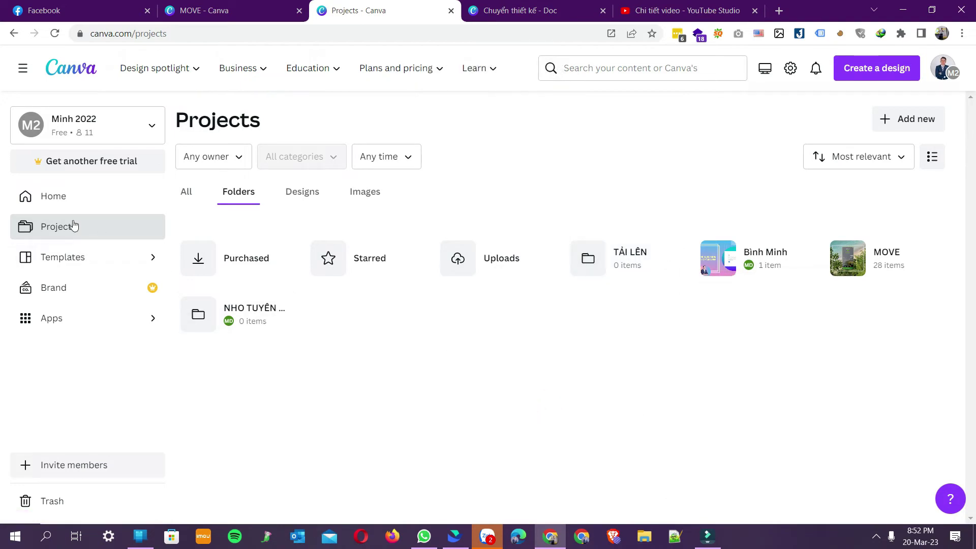
Select all five uploaded images in the projects and move them to the TẢI LÊN folder.
left_click(301, 195)
left_click(361, 196)
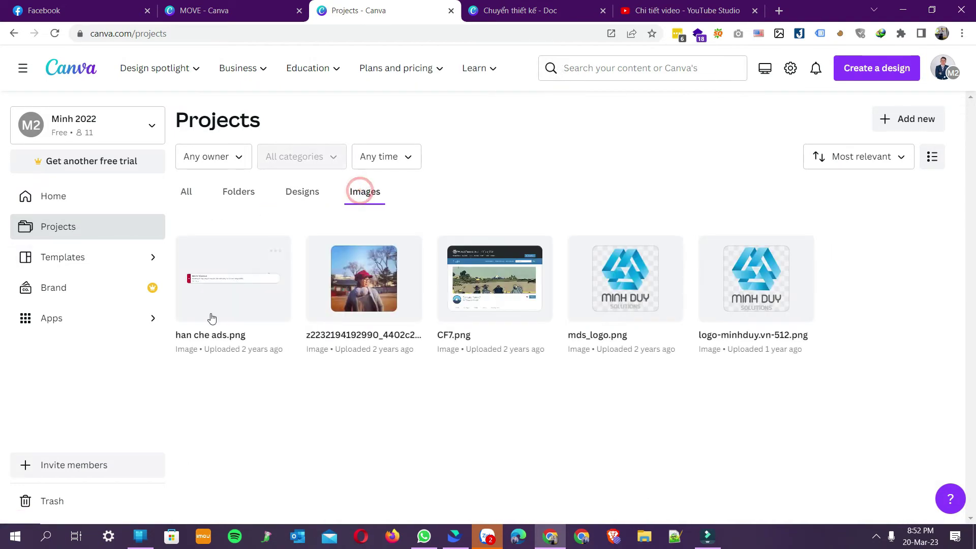
left_click(191, 251)
left_click(321, 251)
left_click(452, 251)
left_click(583, 251)
left_click(713, 251)
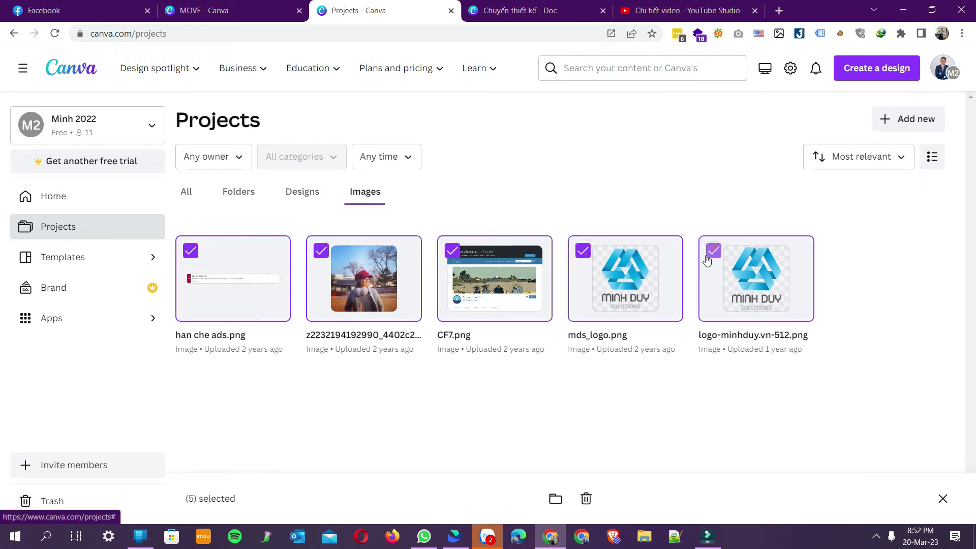
left_click(557, 499)
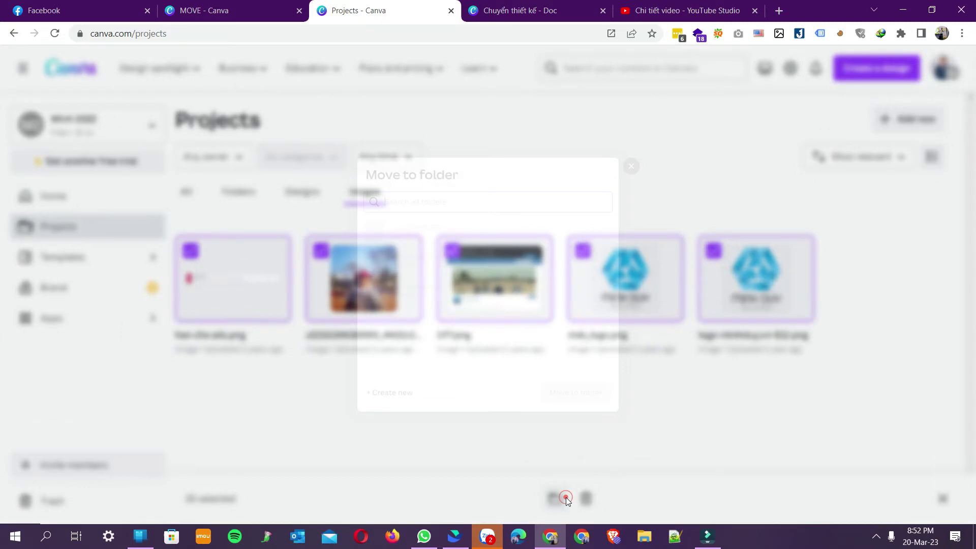
left_click(409, 245)
left_click(593, 413)
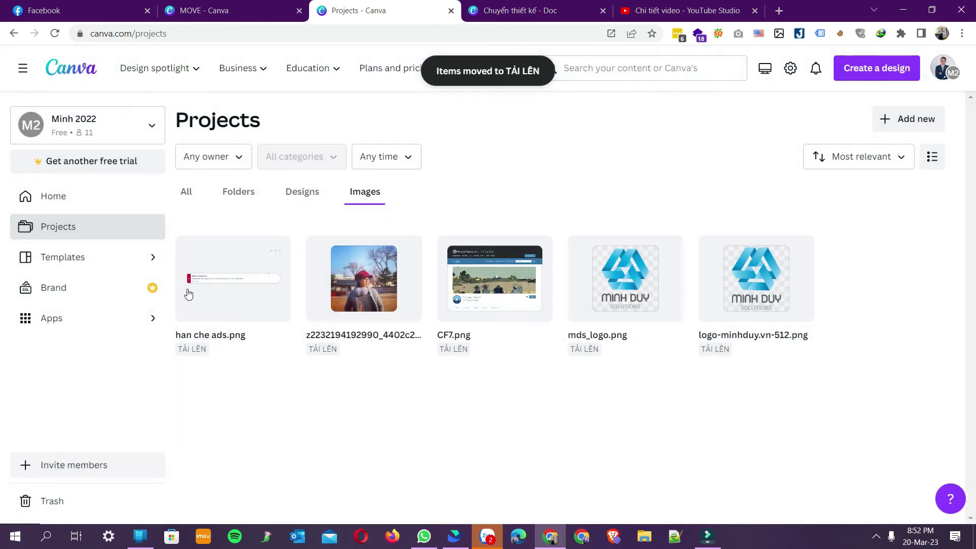
Copy the TẢI LÊN folder to the Bình Minh Canva team.
left_click(237, 198)
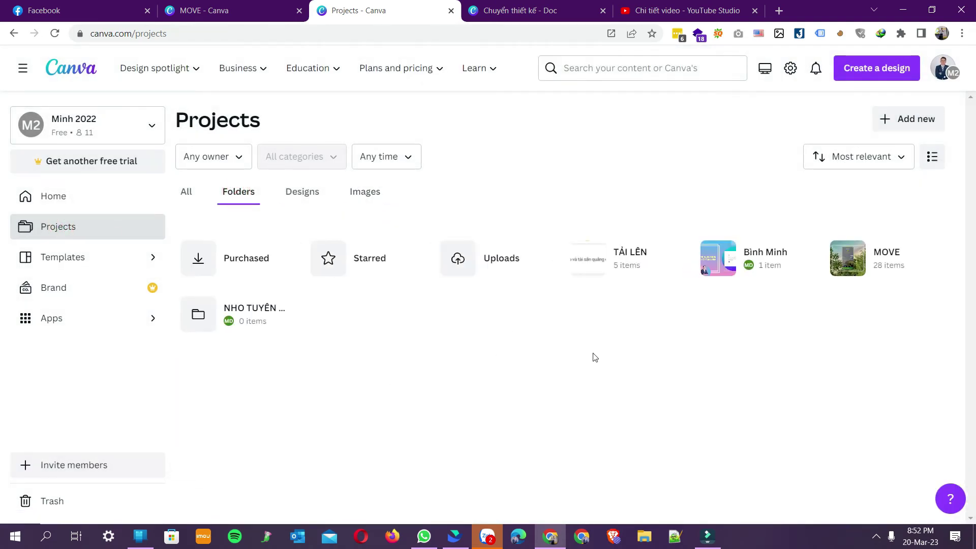
left_click(670, 258)
left_click(736, 446)
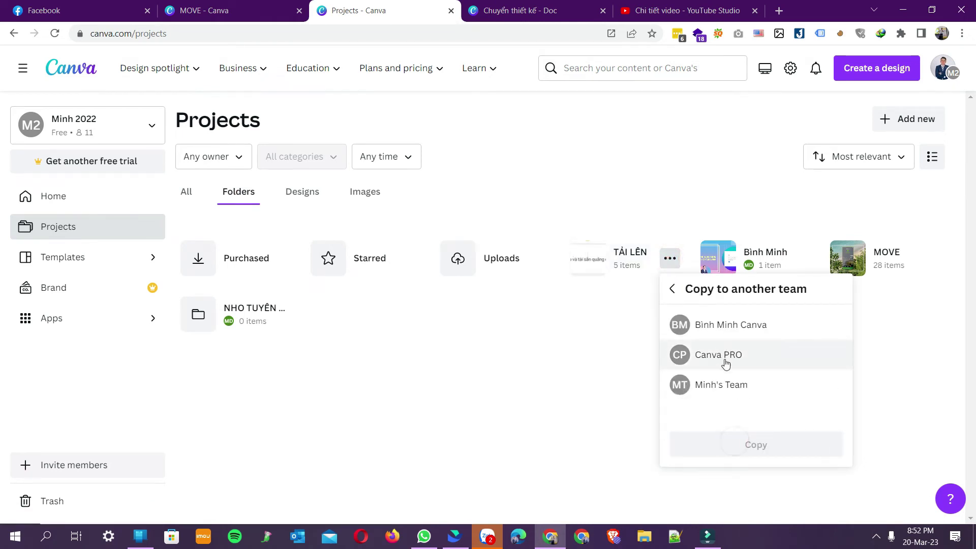
left_click(741, 323)
left_click(741, 444)
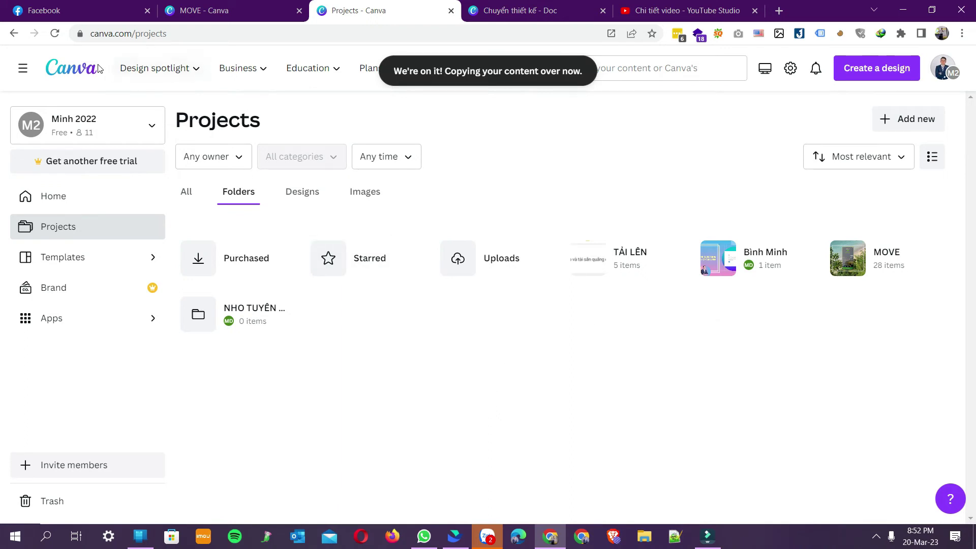
Reload the projects page and check the activity notifications for the TẢI LÊN folder copy.
left_click(54, 33)
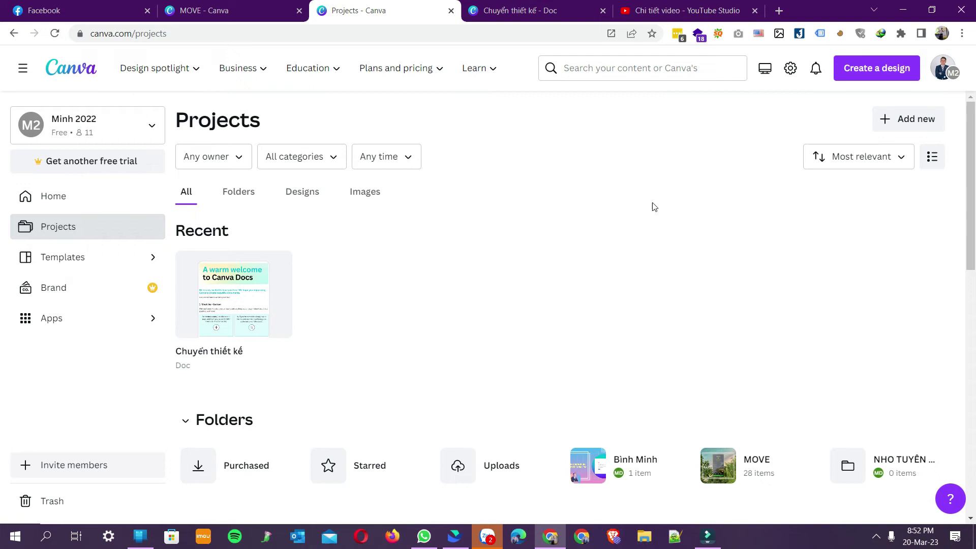
left_click(815, 69)
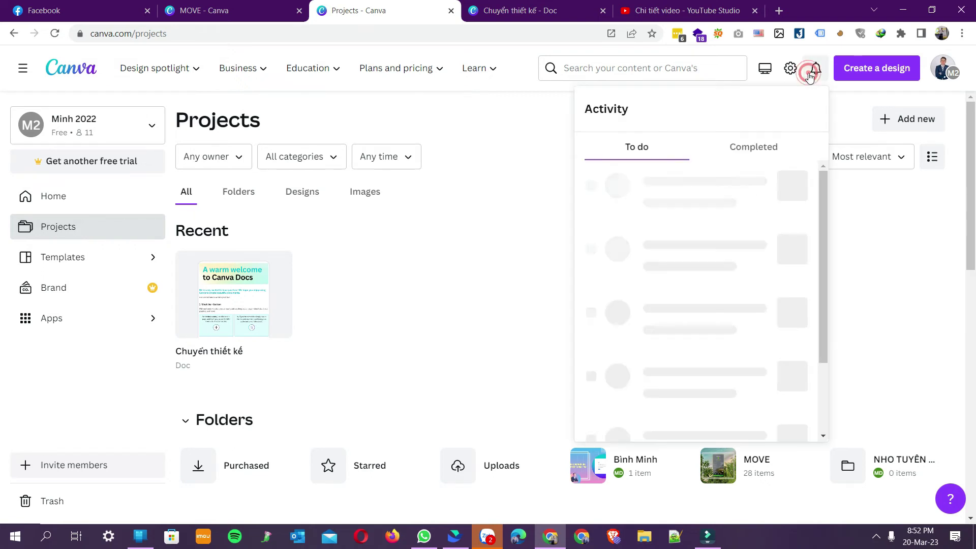
left_click(917, 261)
left_click(815, 70)
left_click(733, 206)
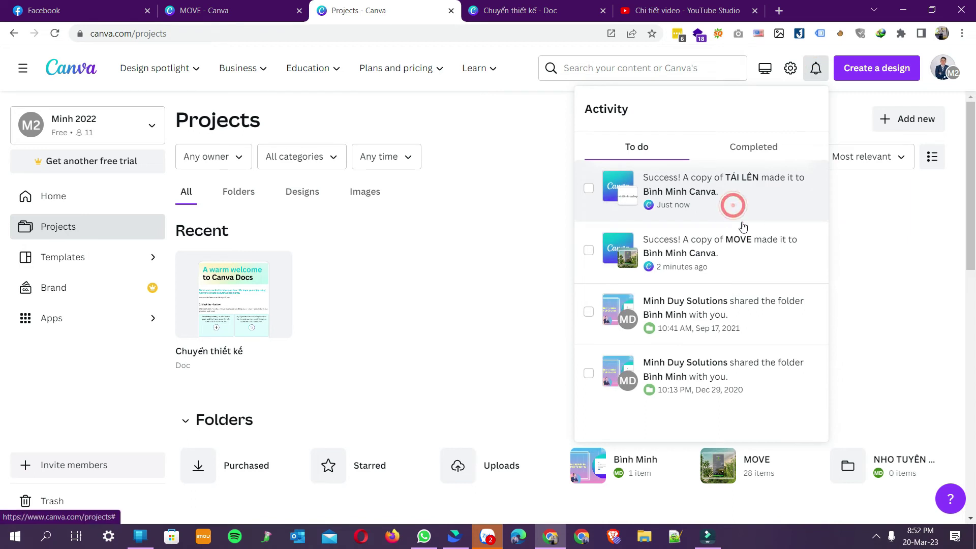
Switch to the Bình Minh Canva team and look through the recent designs on its home page.
left_click(99, 134)
left_click(109, 206)
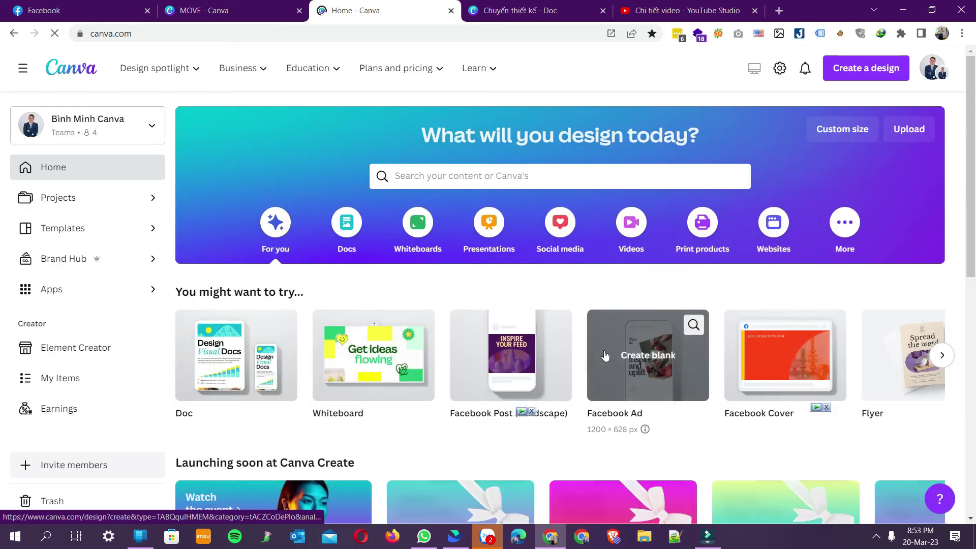
scroll(605, 355, "down", 6)
scroll(605, 355, "down", 4)
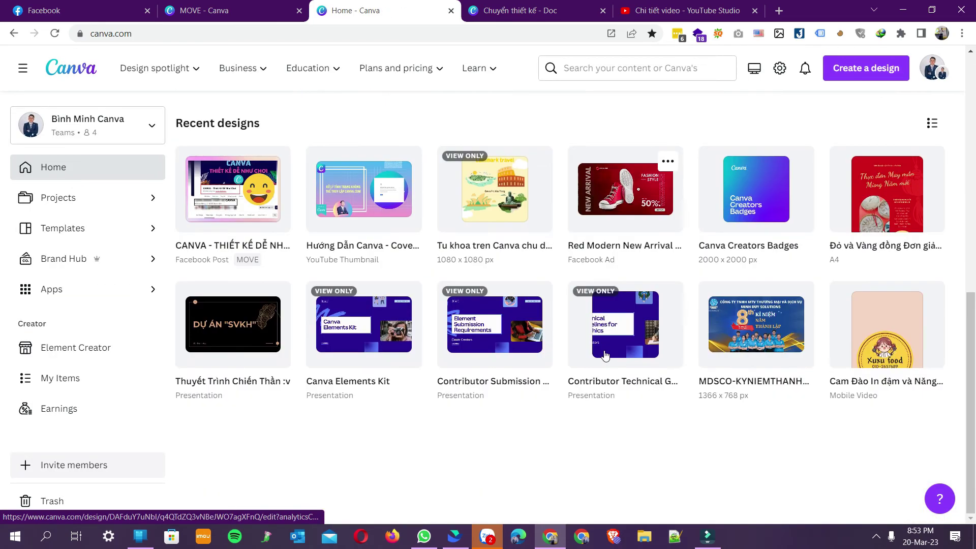
scroll(656, 392, "up", 3)
scroll(654, 388, "down", 3)
Open the Bình Minh Canva team's projects and look through all its designs, including those copied in MOVE.
left_click(86, 200)
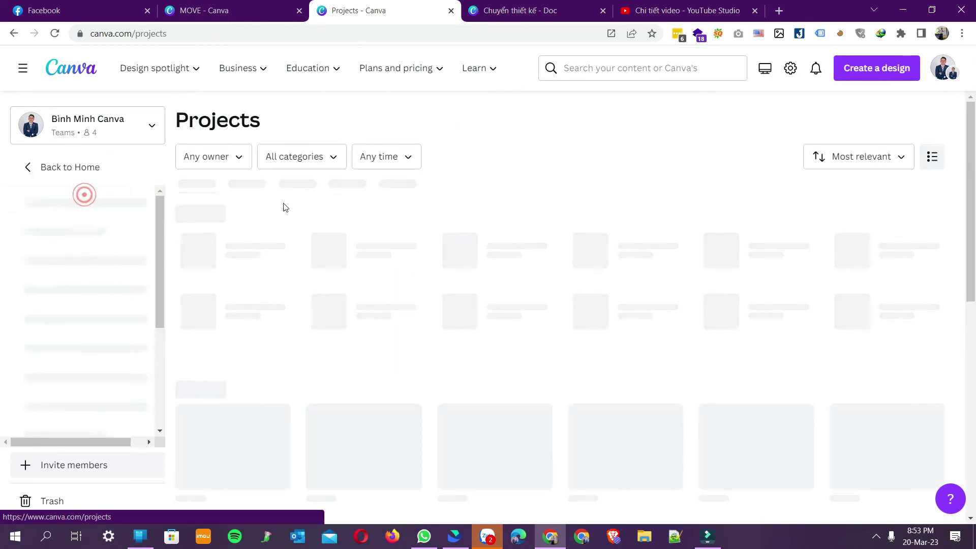
left_click(305, 193)
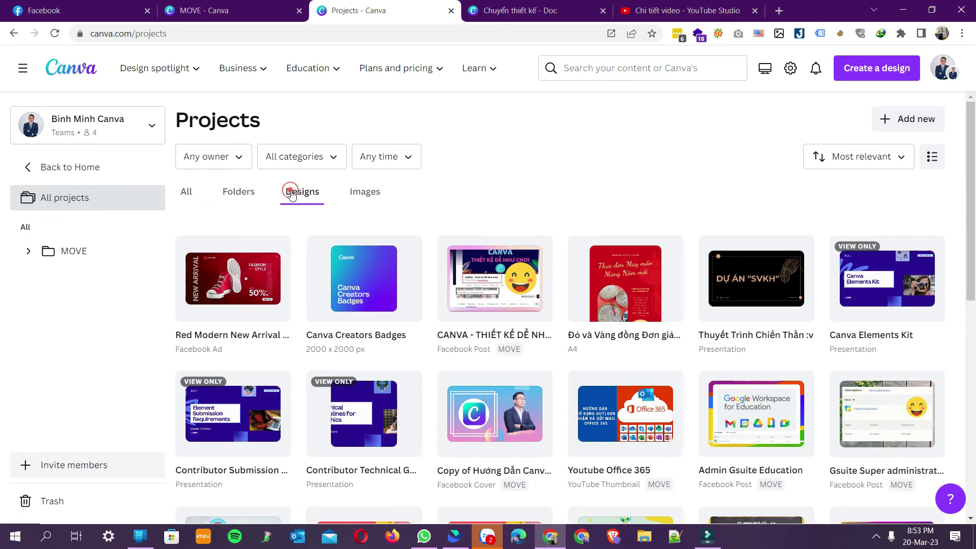
scroll(300, 198, "down", 8)
scroll(592, 362, "down", 2)
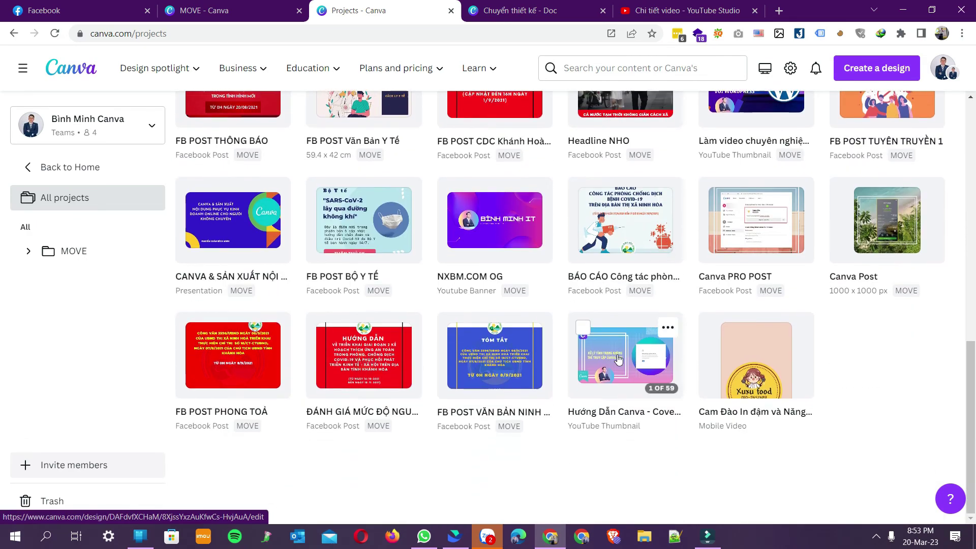
scroll(868, 429, "up", 10)
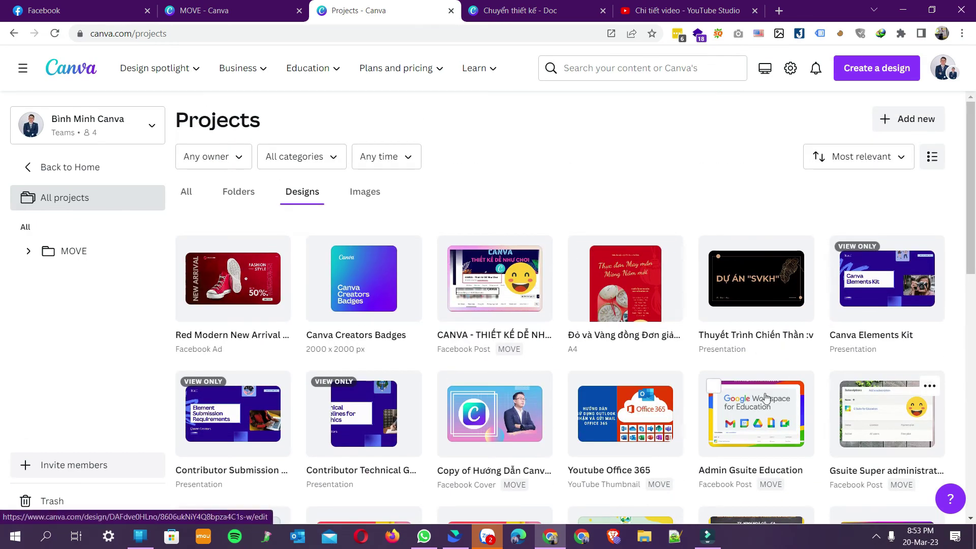
scroll(746, 391, "down", 6)
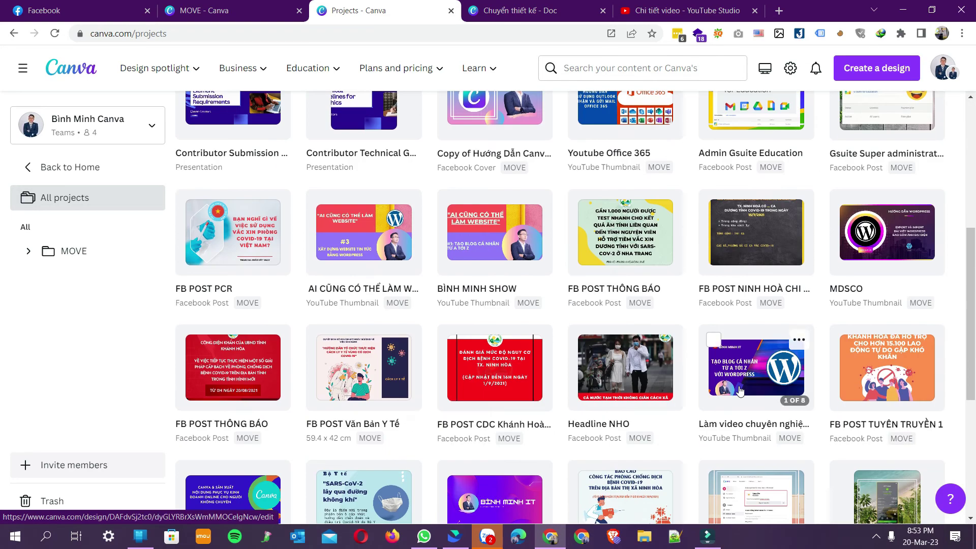
scroll(740, 391, "up", 6)
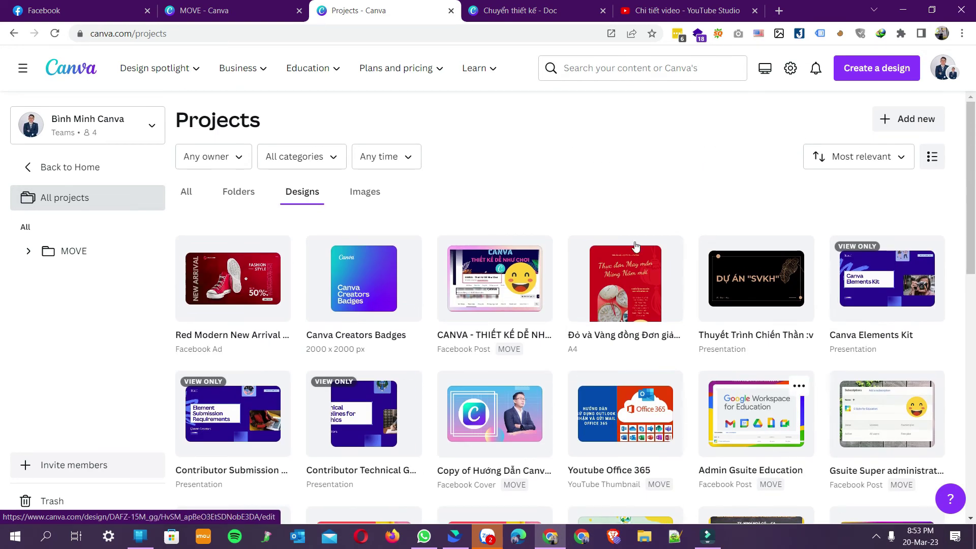
Open the Bình Minh Canva website canva.edu.vn in a new browser tab.
left_click(786, 14)
type("canv")
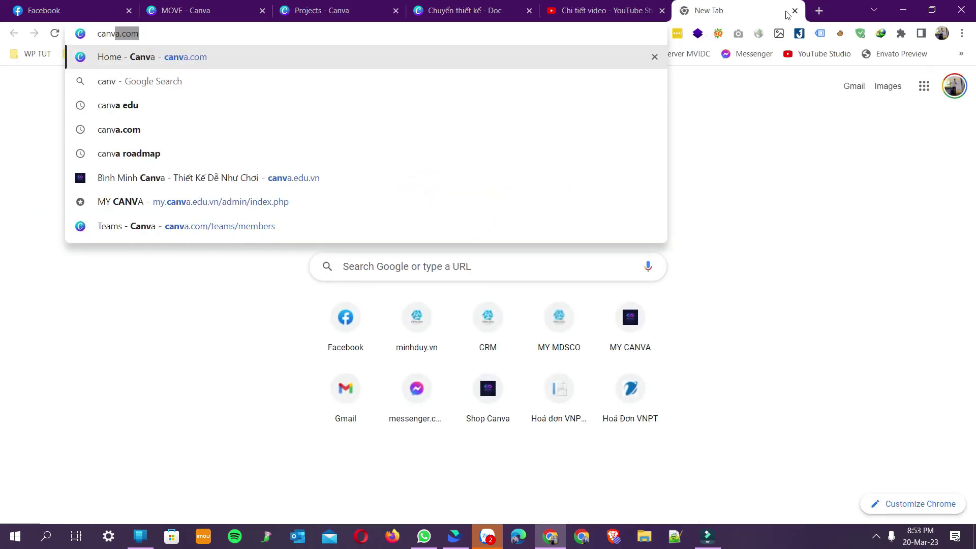
left_click(359, 178)
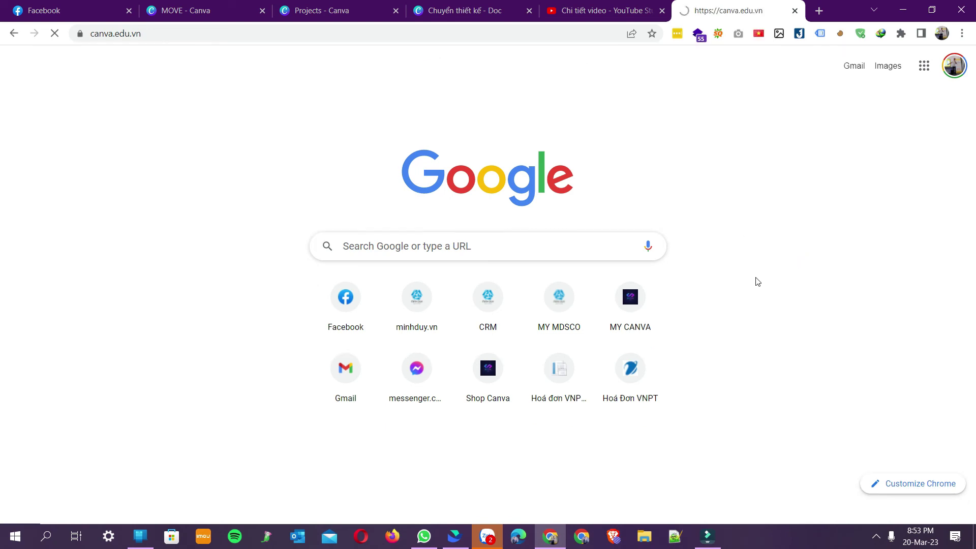
Look through the shop's Shopee Templates category and open the Lazada Templates category.
mouse_move(251, 183)
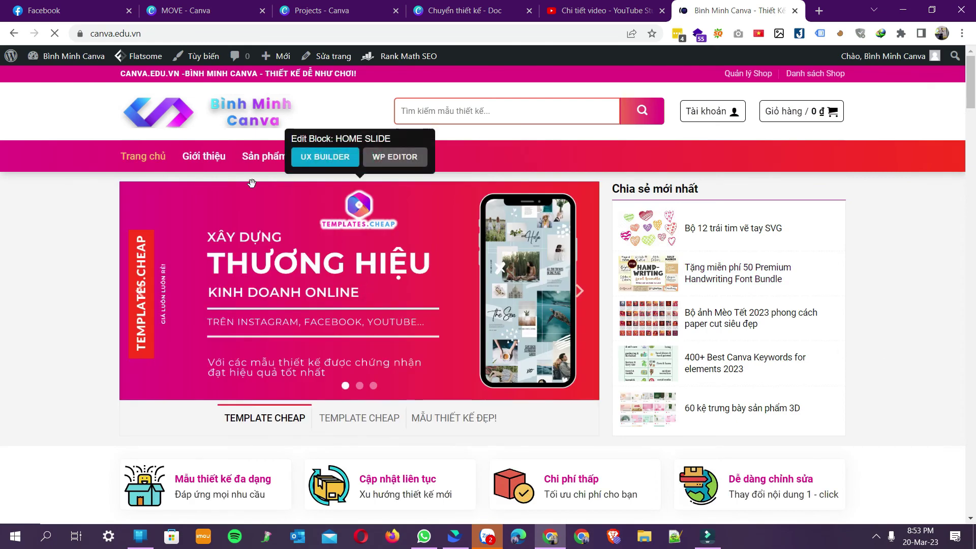
mouse_move(267, 158)
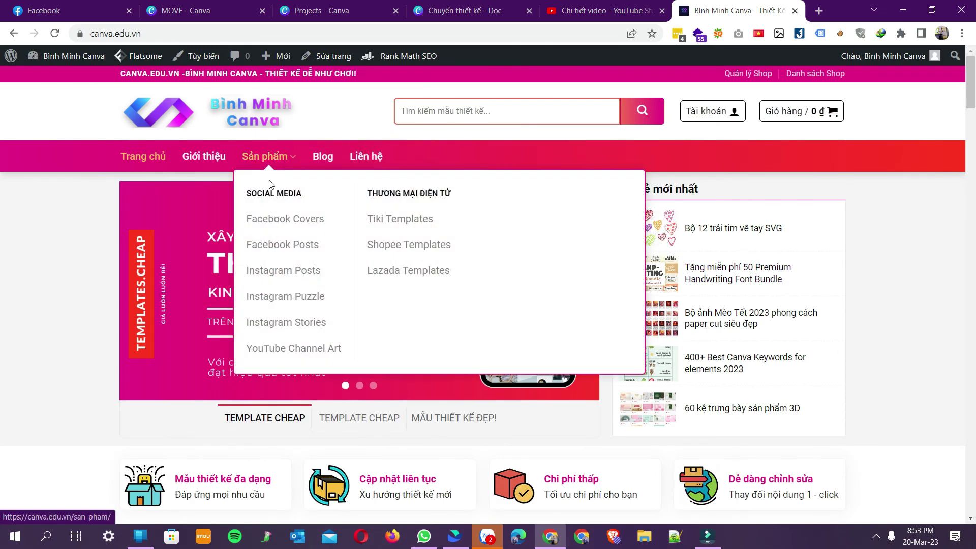
left_click(398, 247)
scroll(734, 328, "down", 8)
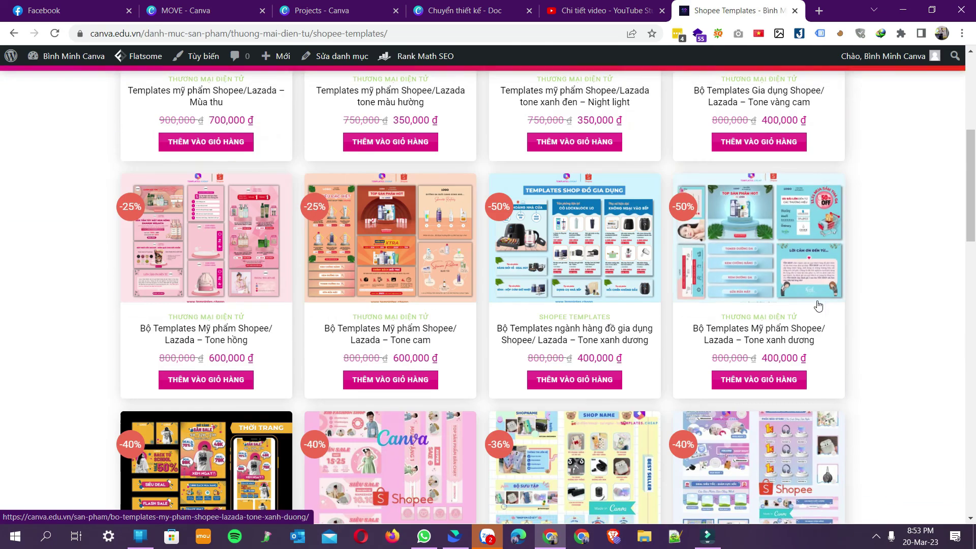
scroll(735, 325, "up", 10)
mouse_move(289, 158)
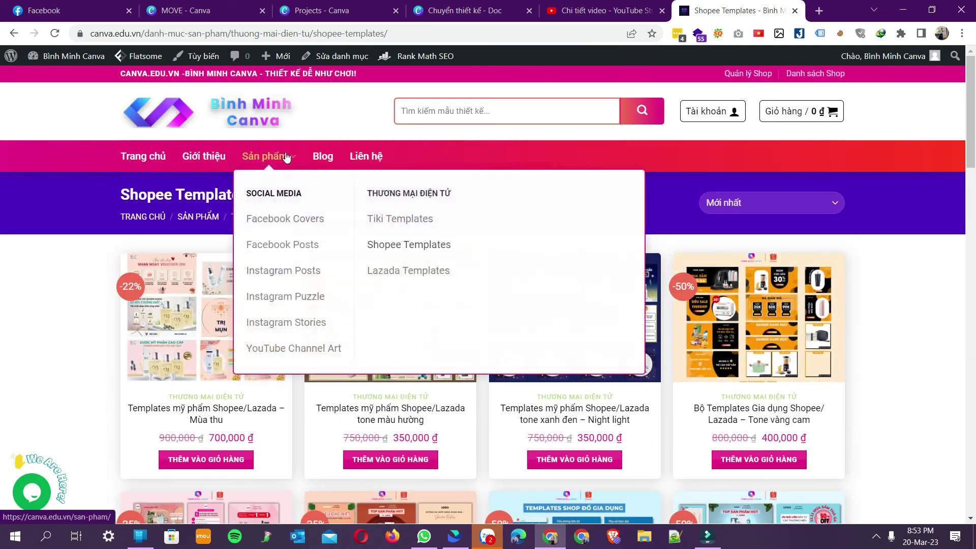
left_click(398, 271)
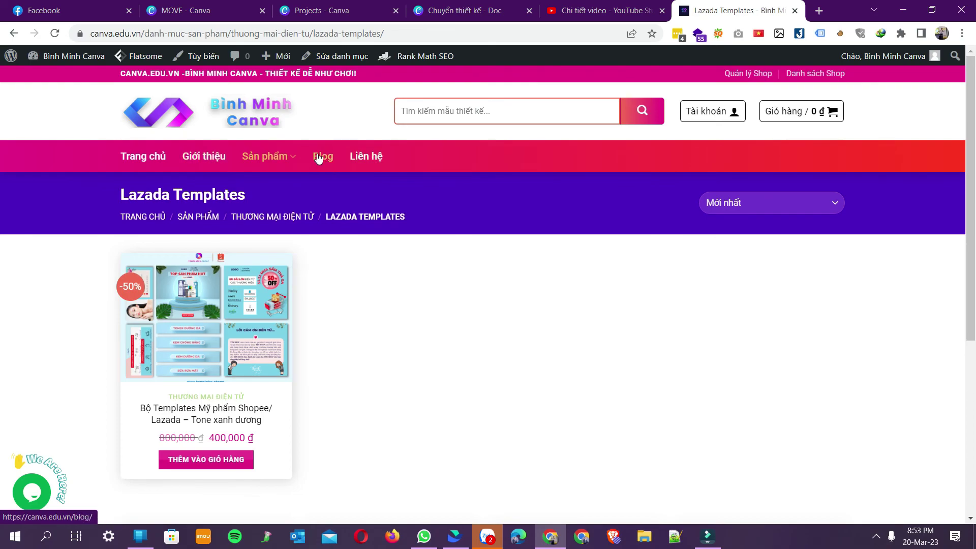
Open the website's blog and look through its posts of free Canva resources.
left_click(318, 159)
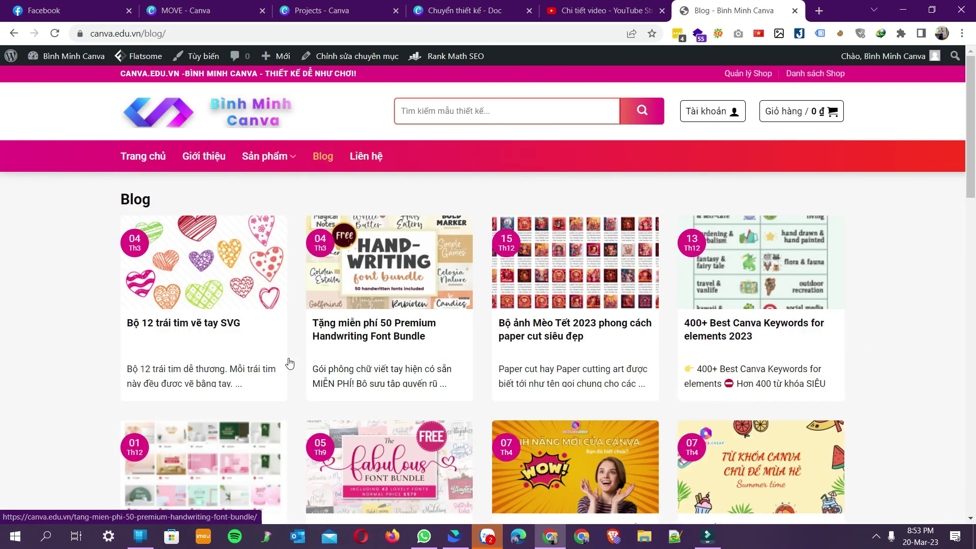
scroll(333, 374, "down", 14)
scroll(840, 289, "up", 14)
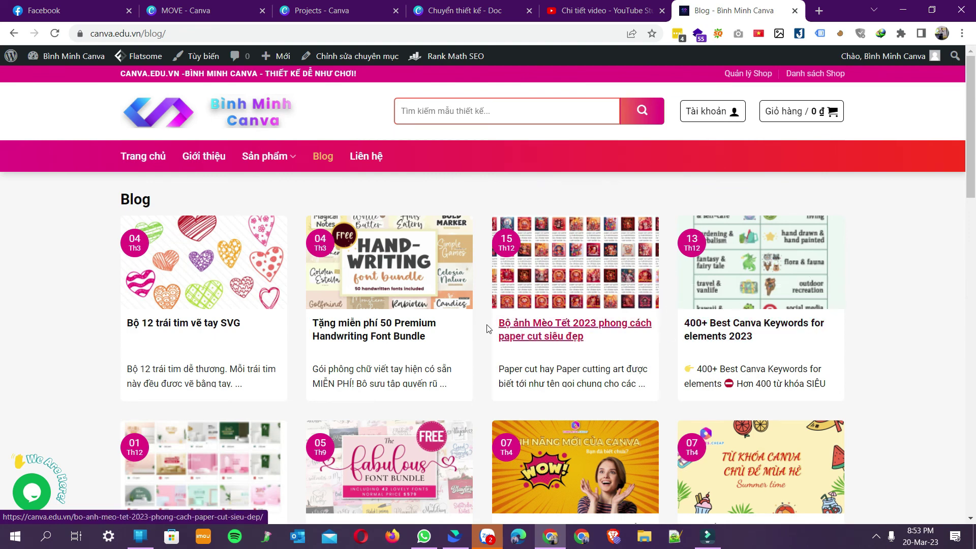
scroll(487, 328, "down", 6)
scroll(487, 328, "up", 6)
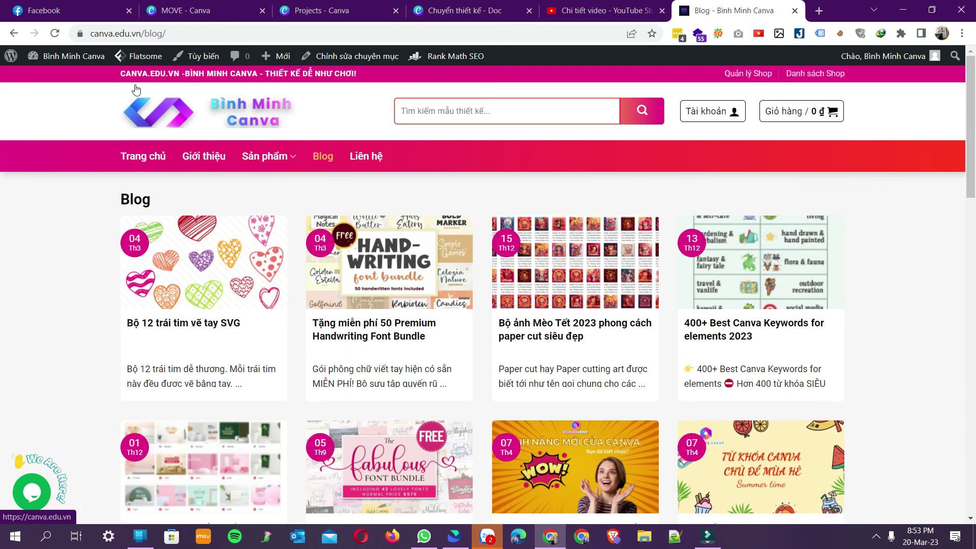
Open the own Facebook profile and view the Zalo group QR code from the Canva Pro post's comment at full size.
left_click(51, 10)
left_click(93, 107)
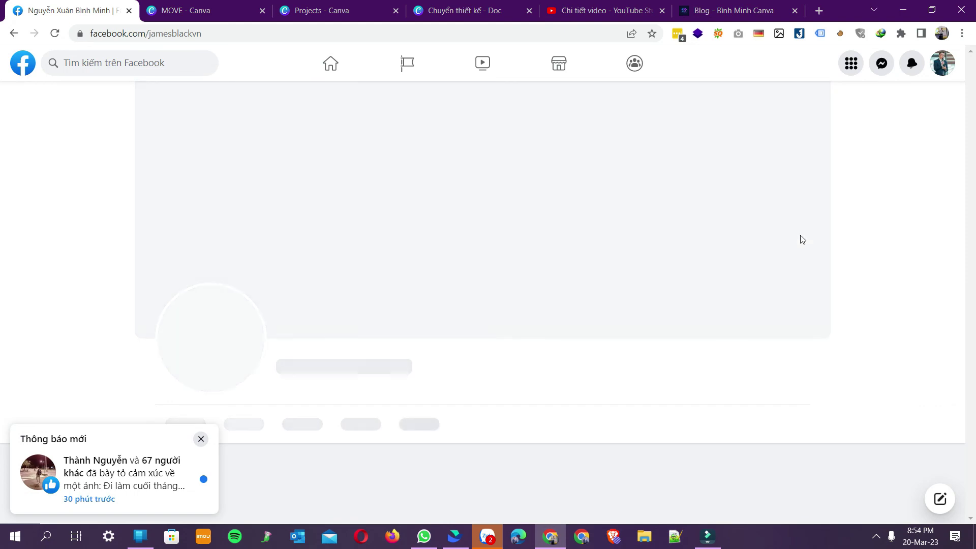
scroll(876, 298, "down", 6)
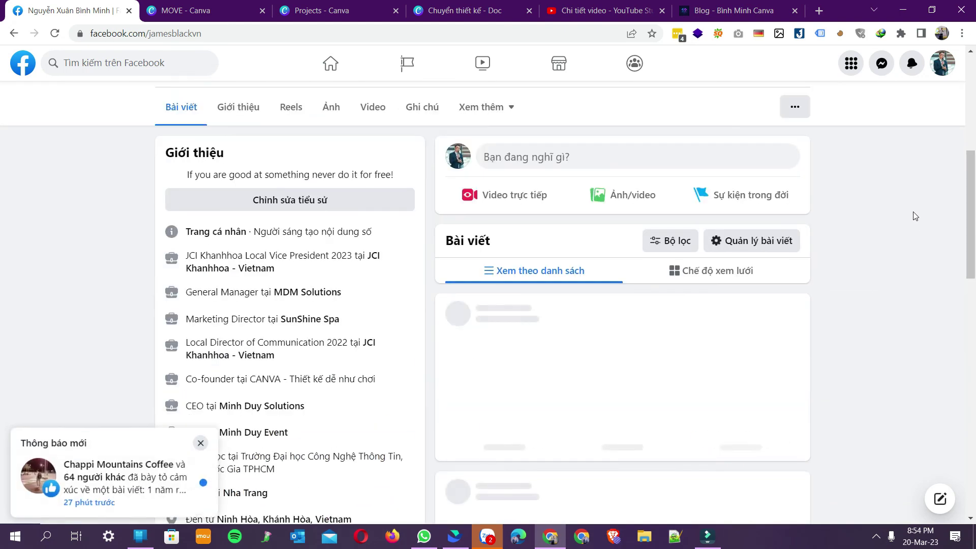
scroll(886, 285, "down", 15)
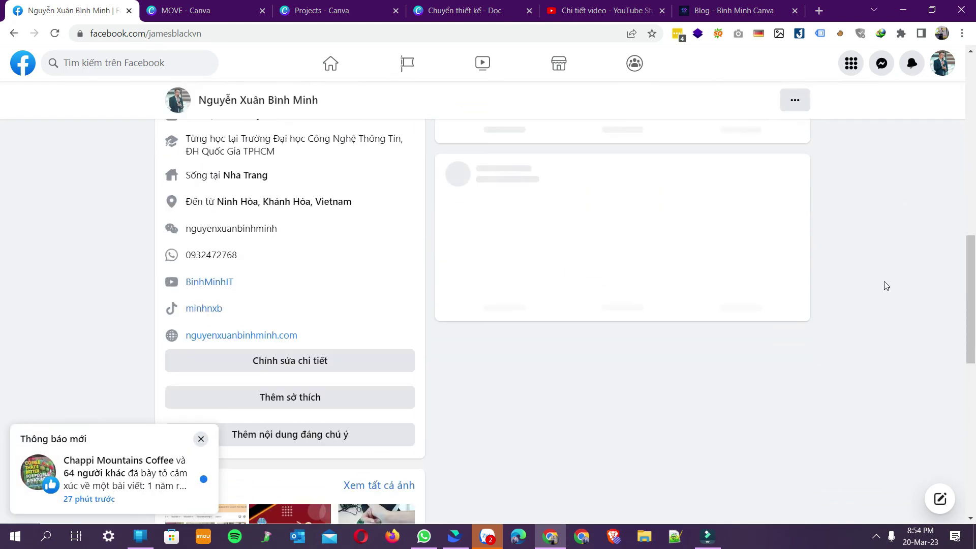
scroll(886, 285, "up", 15)
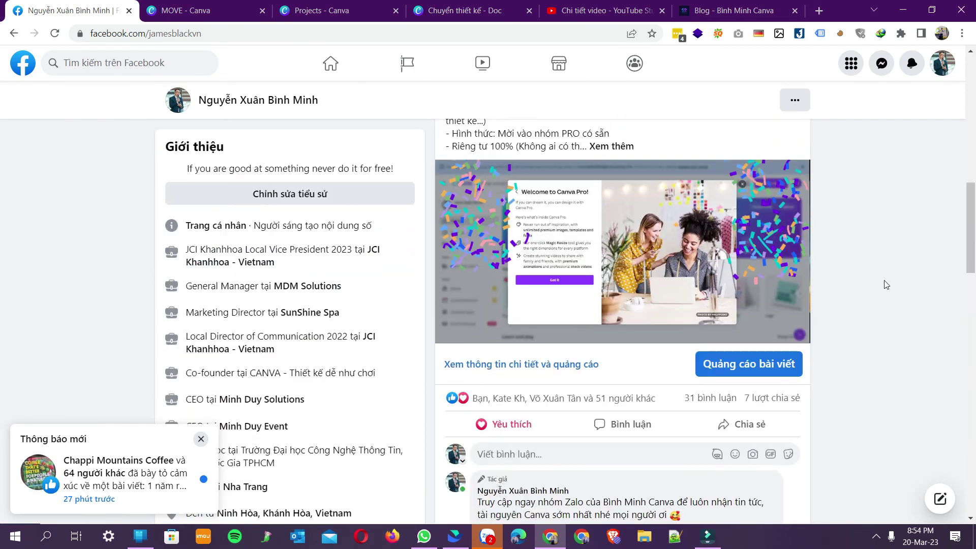
scroll(886, 285, "down", 6)
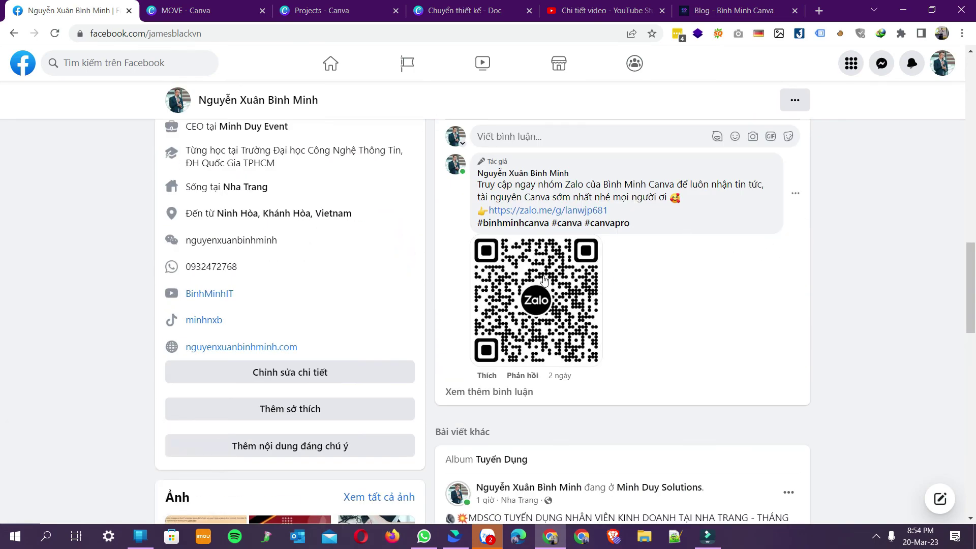
left_click(543, 278)
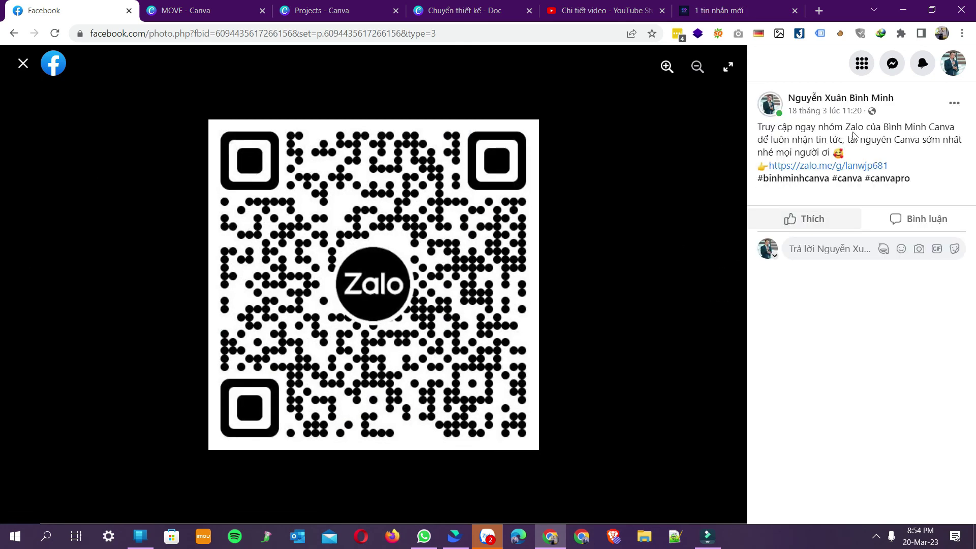
Like the Zalo QR code photo and post its Bình Minh Canva group invitation caption as a comment.
left_click(809, 220)
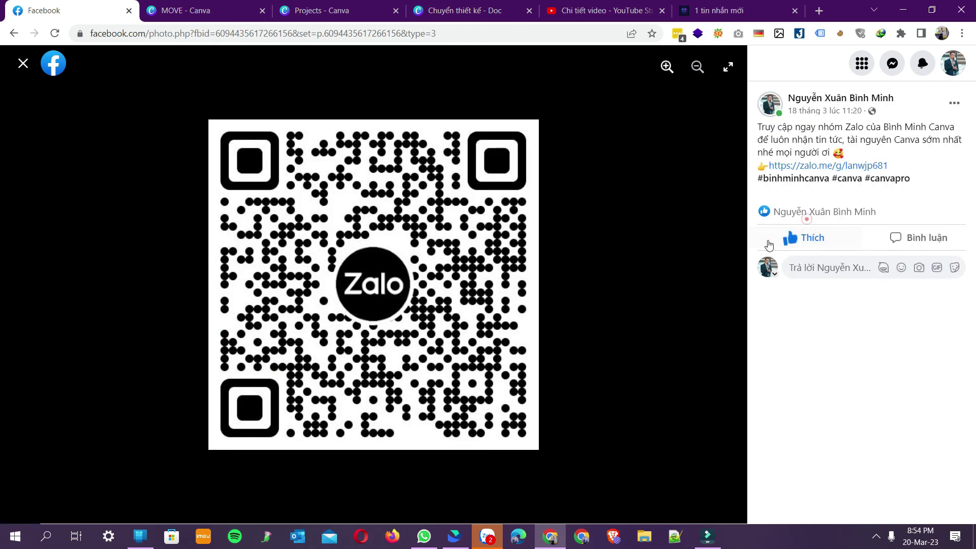
left_click_drag(927, 178, 762, 128)
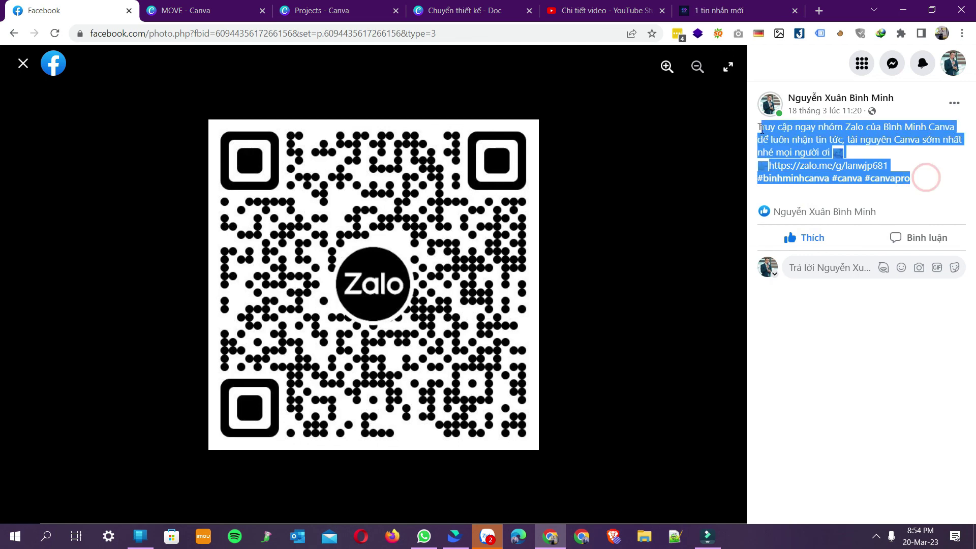
left_click(817, 266)
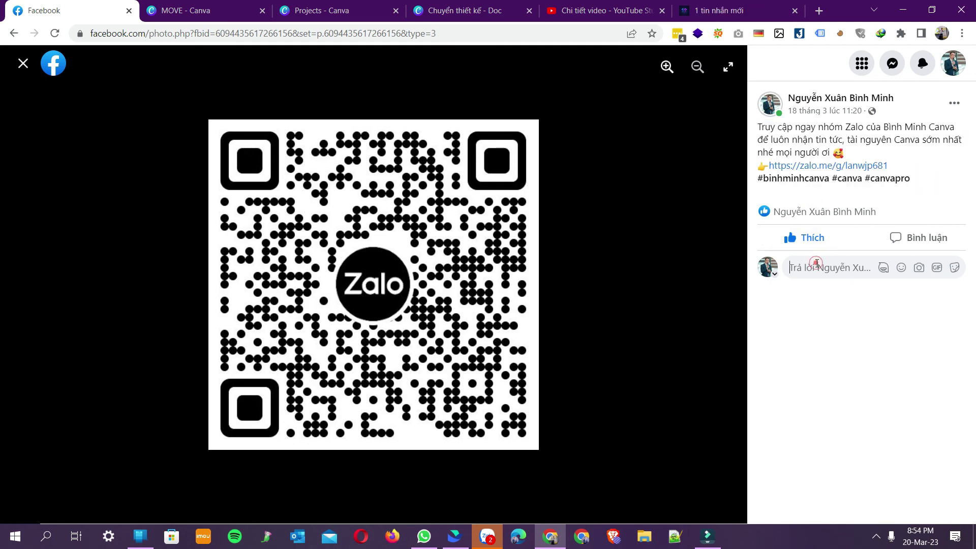
type("Truy cập ngay nhóm Zalo của Bình Minh Canva để luôn nhận tin tức, tài nguyên Canva sớm nhất nhé mọi người ơi 🥰 👉 https://zalo.me/g/lanwjp681 #binhminhcanva #canva #canvapro")
key("Return")
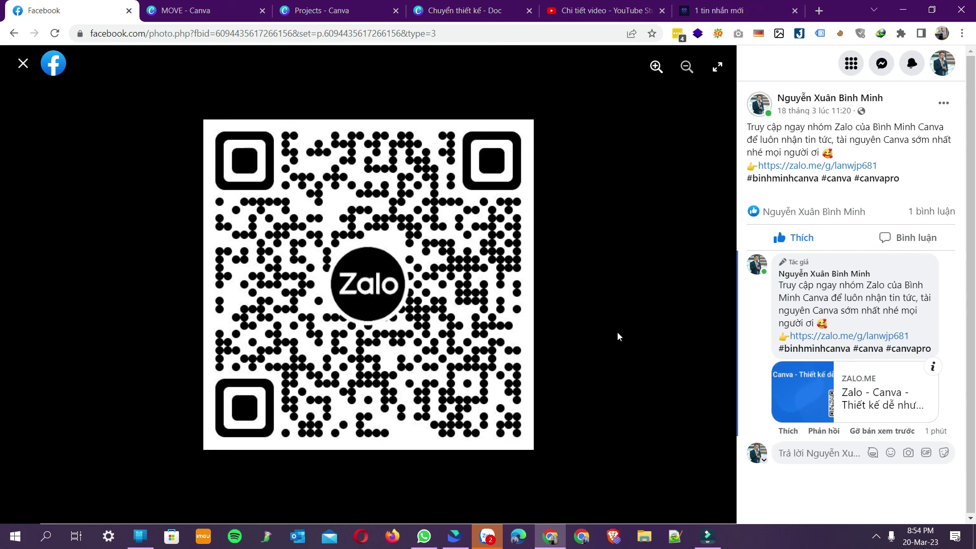
Switch to YouTube Studio and highlight the full title of the 2022 video about moving Canva designs between groups.
left_click(579, 9)
left_click_drag(547, 156, 235, 154)
triple_click(491, 155)
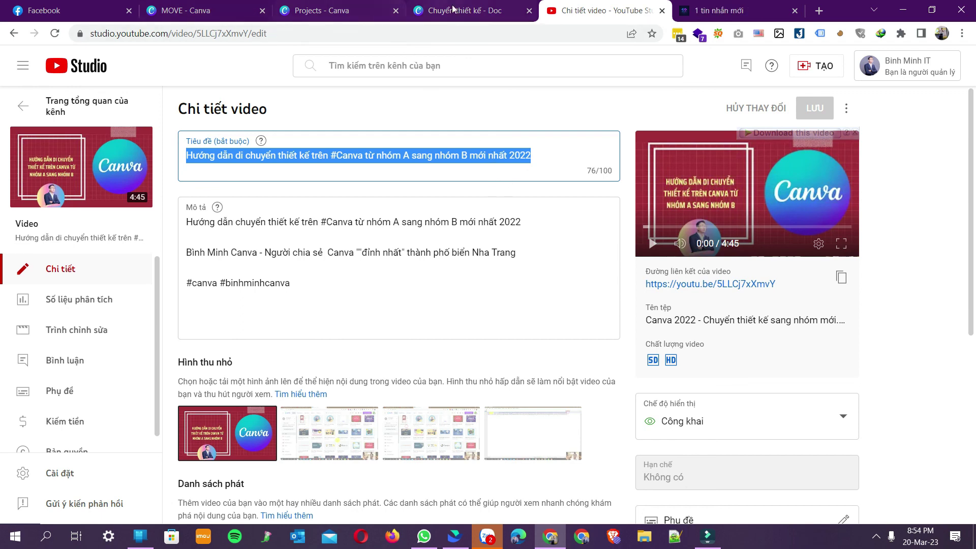
Return to the Canva projects and review the requirements and limits in the Chuyển thiết kế document.
left_click(223, 5)
left_click(320, 11)
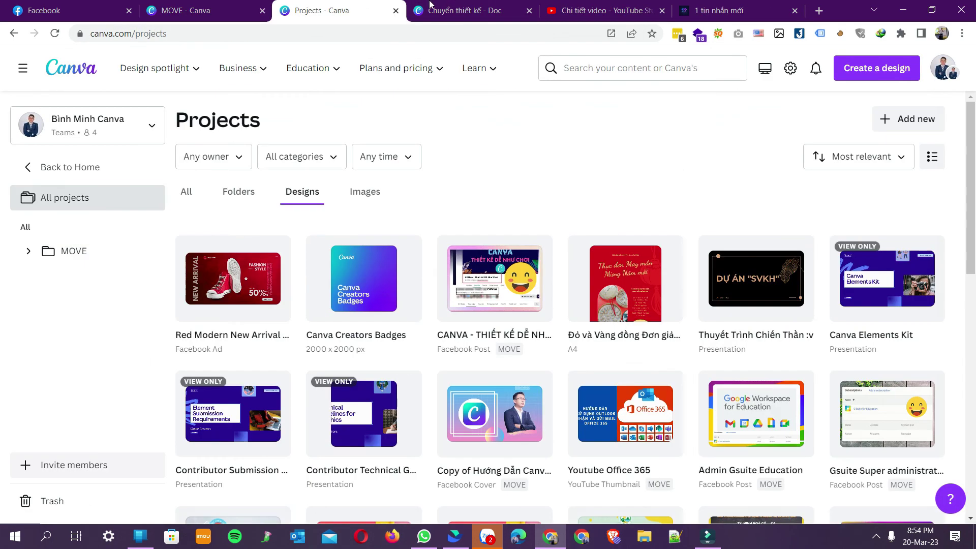
left_click(448, 10)
left_click(473, 343)
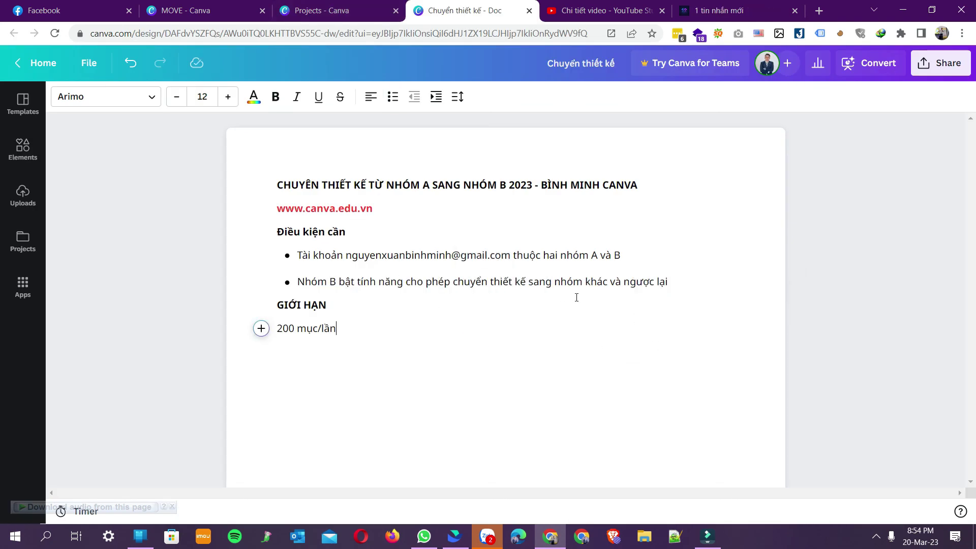
left_click(583, 283)
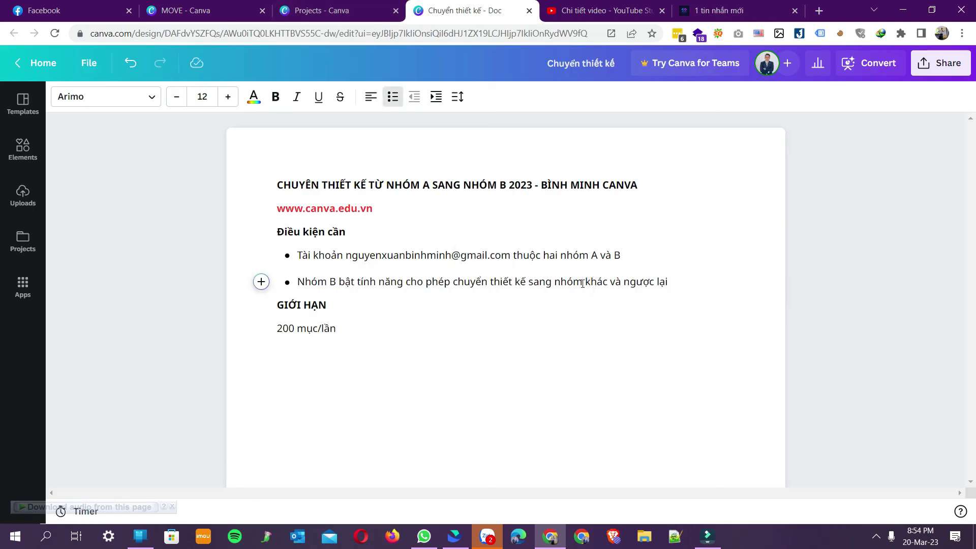